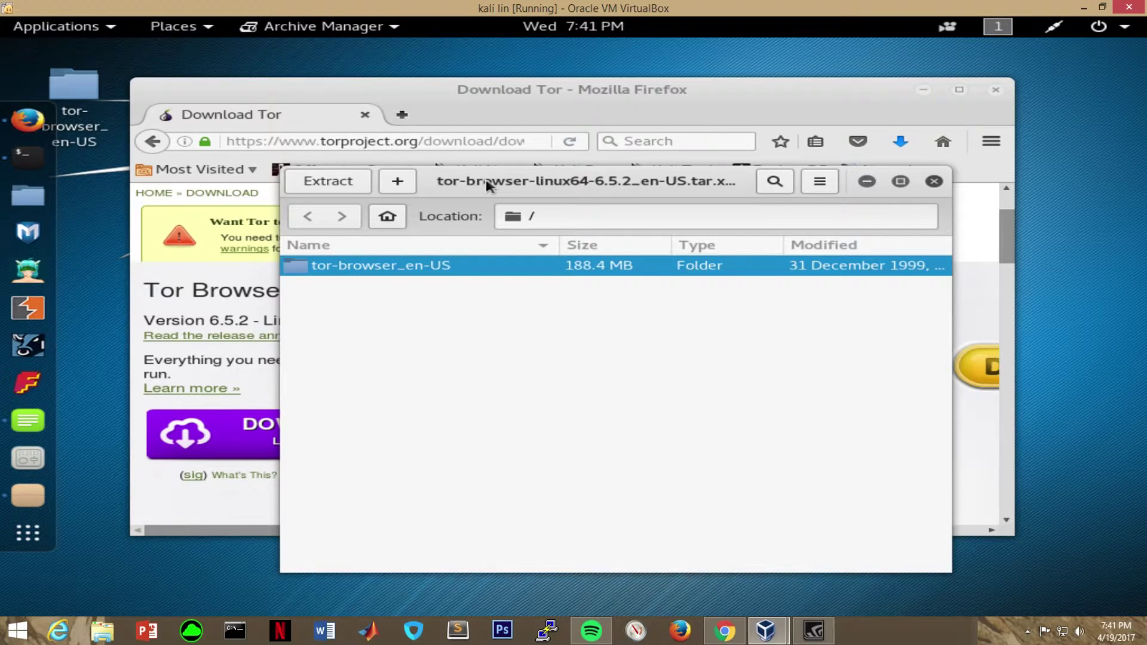
Drag the Archive Manager window lower and raise the Tor download page in Firefox
drag(487, 184, 465, 280)
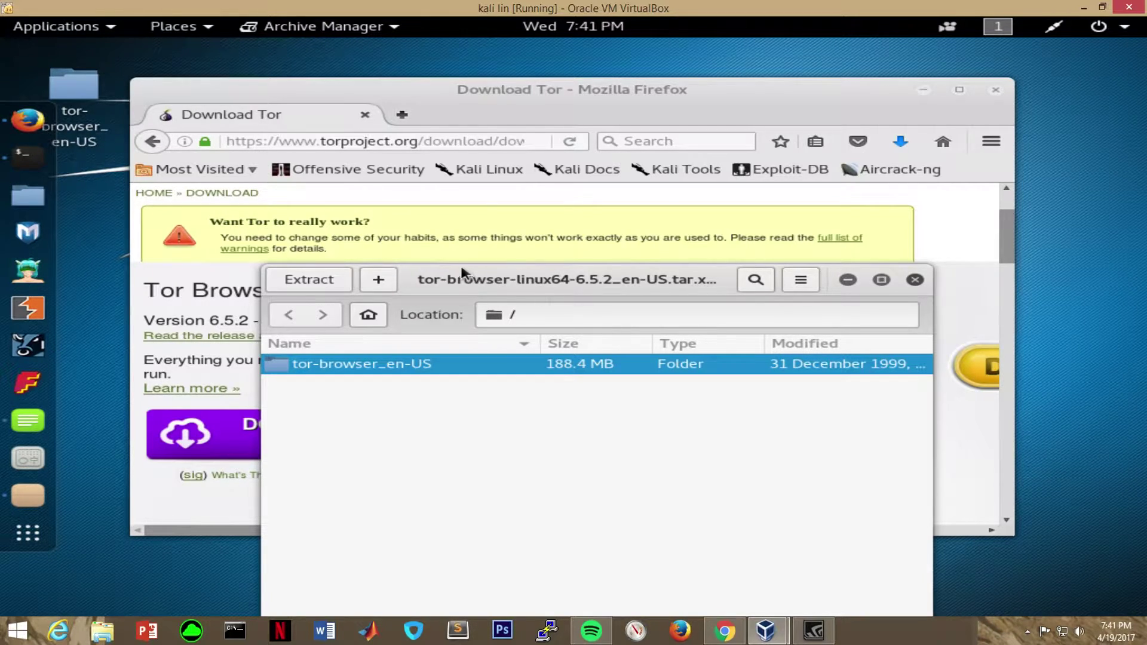
click(482, 95)
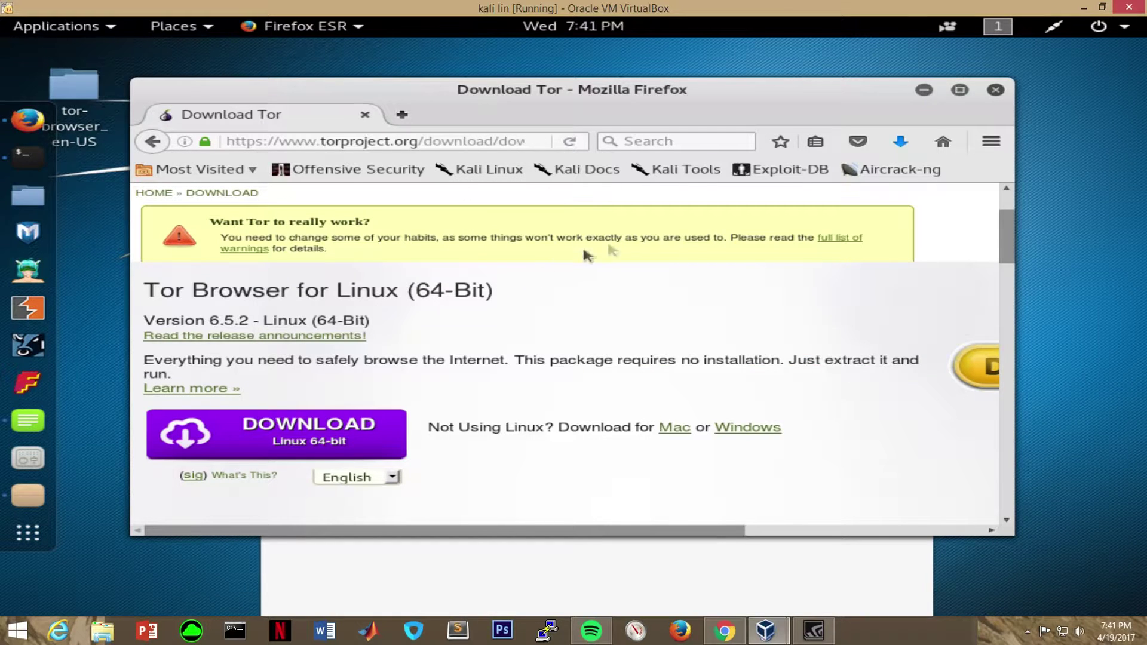
drag(1006, 225, 1000, 202)
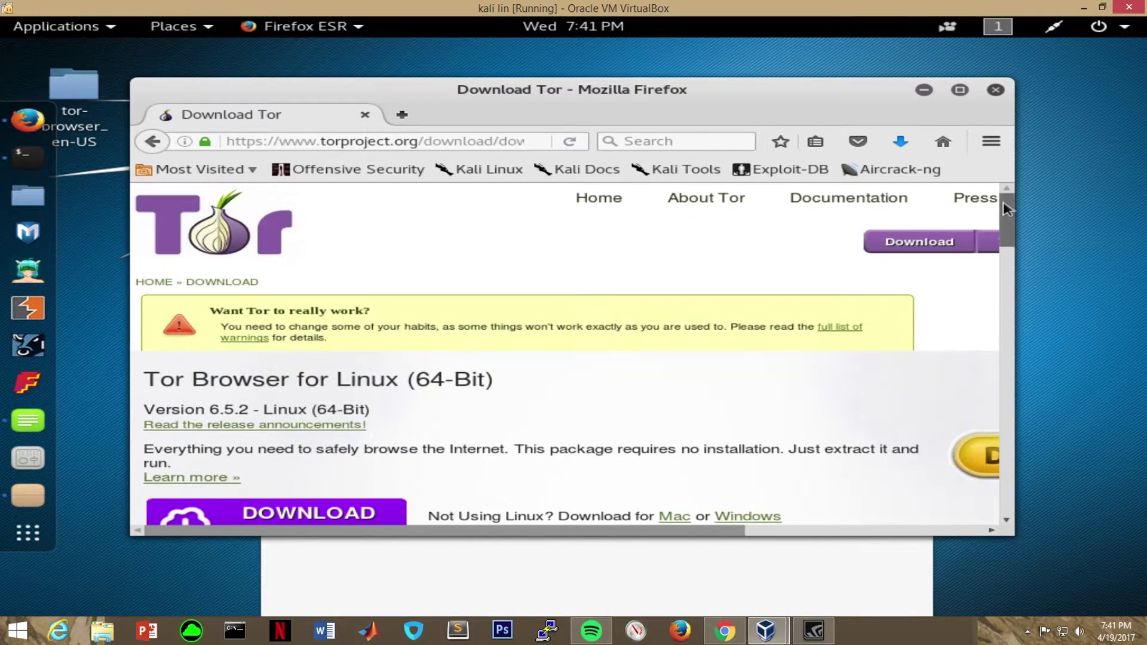
scroll(592, 324, down, 2)
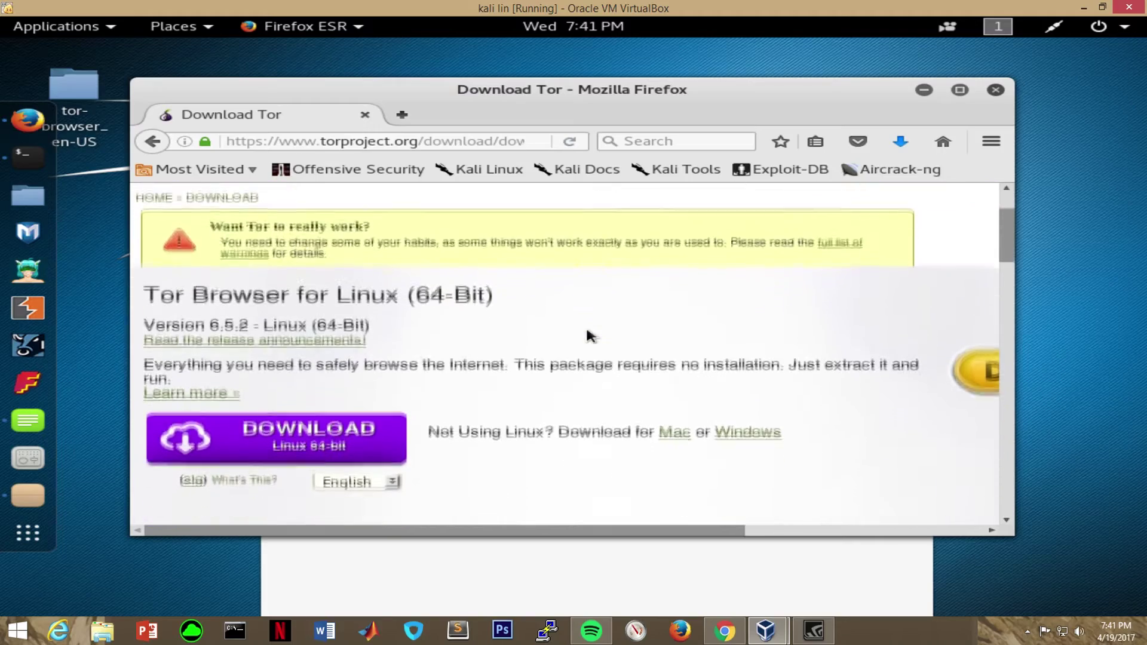
scroll(518, 331, down, 2)
scroll(537, 334, down, 2)
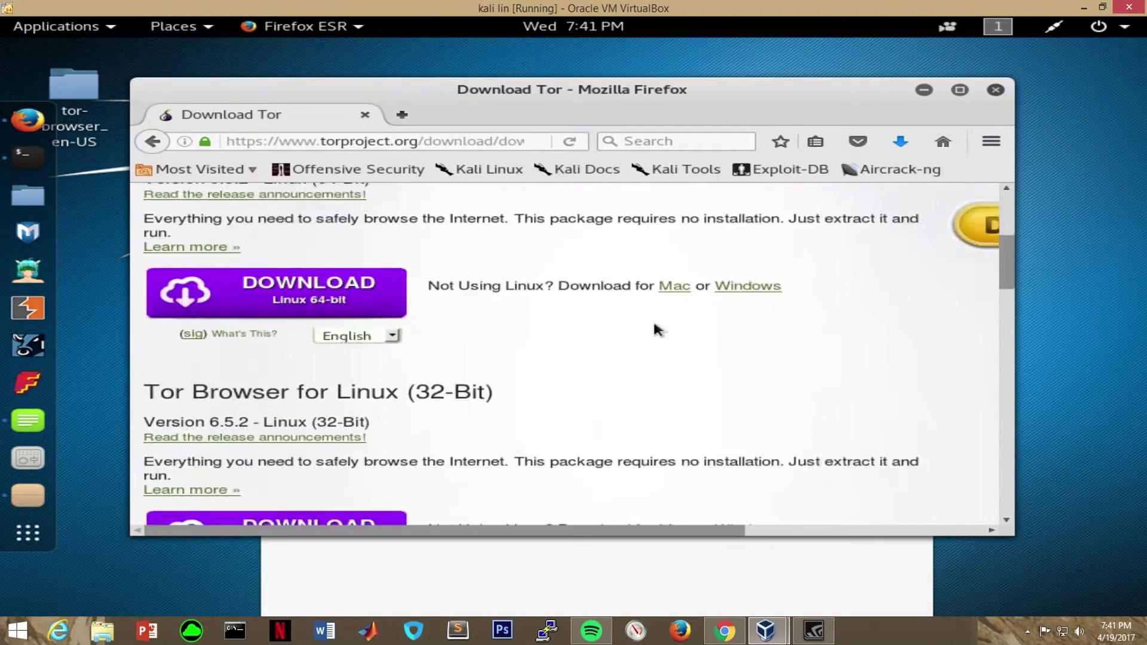
scroll(610, 342, down, 2)
scroll(592, 345, up, 1)
scroll(593, 350, up, 5)
scroll(538, 305, up, 2)
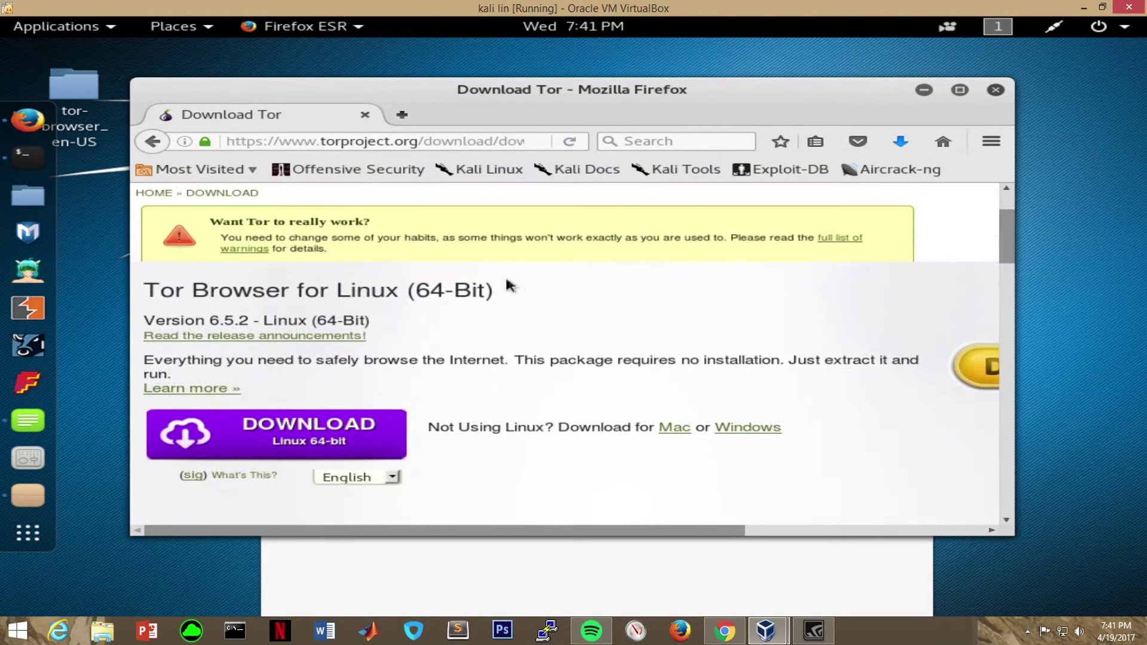
scroll(496, 292, down, 1)
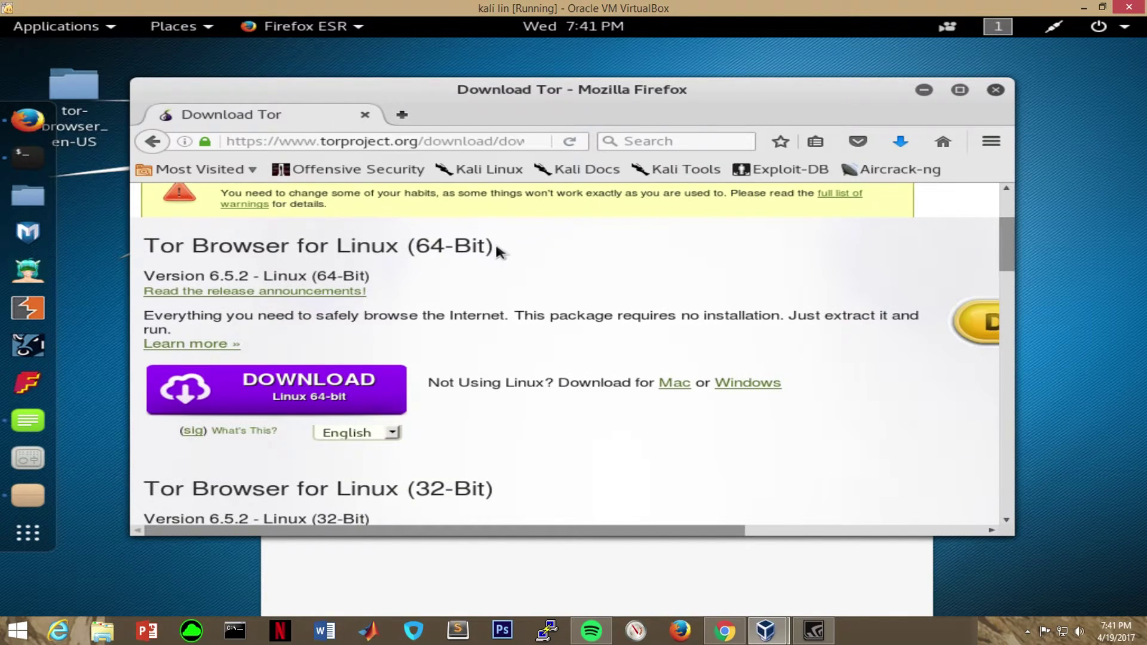
drag(495, 247, 408, 245)
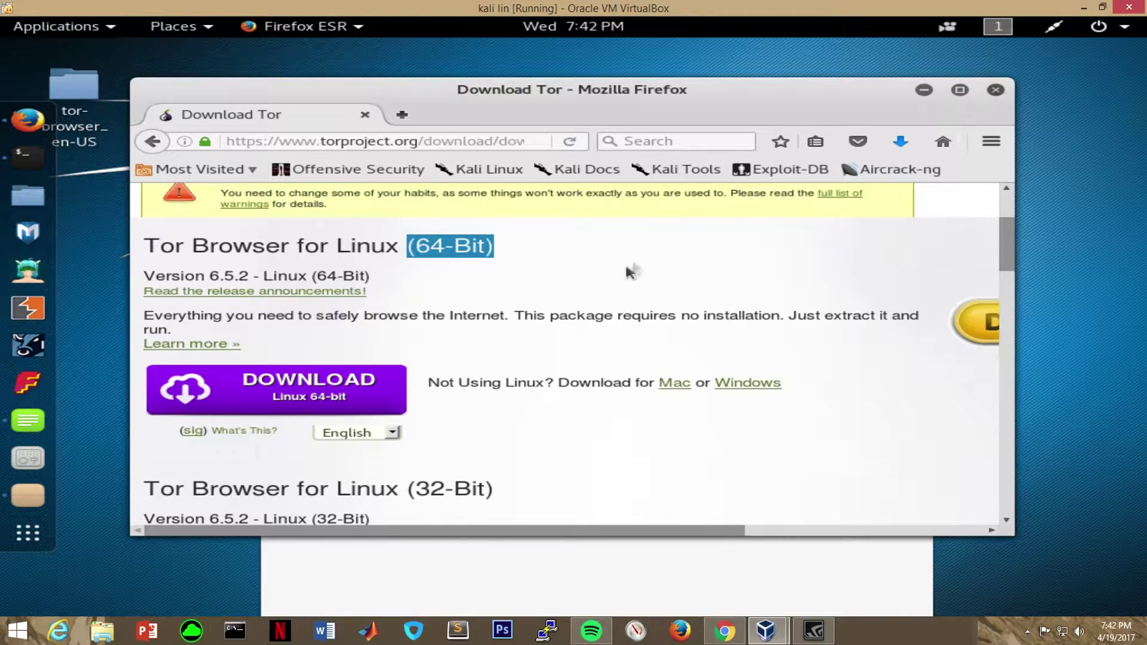
Close the Tor download page and the archive window, then open a new Terminal window
click(996, 89)
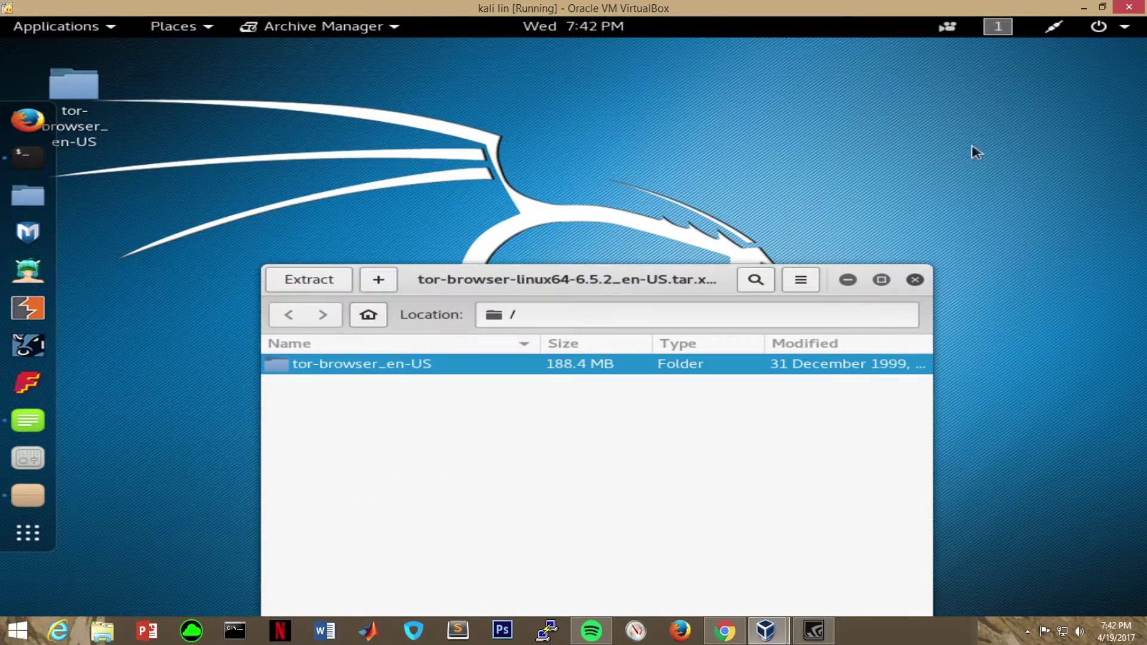
drag(672, 288, 666, 176)
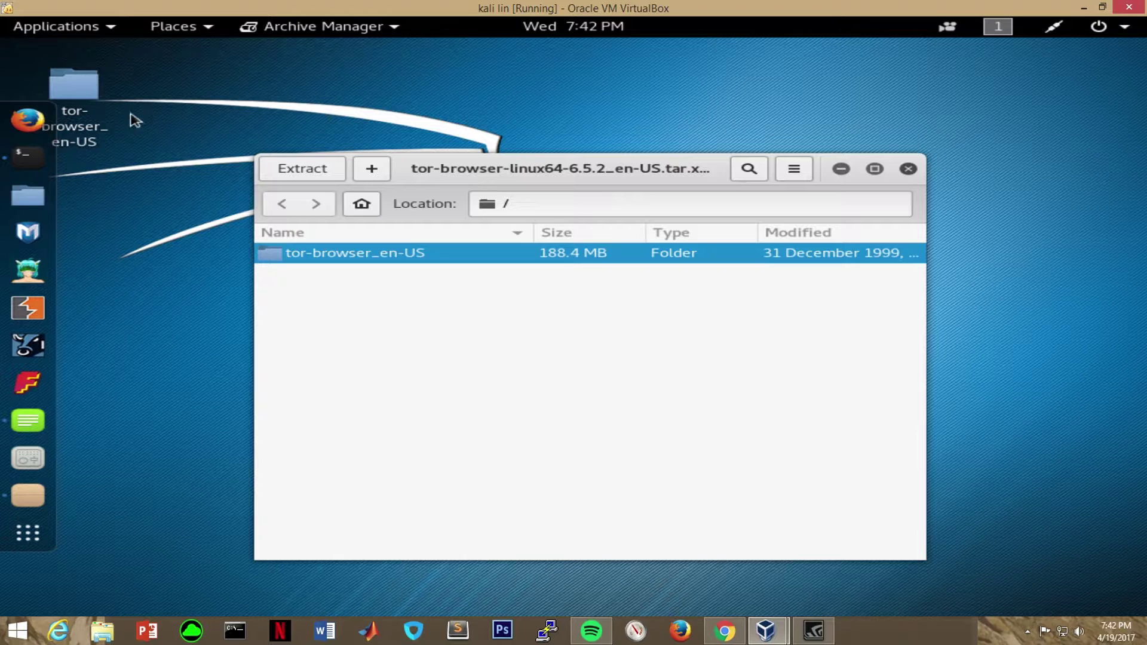
click(907, 169)
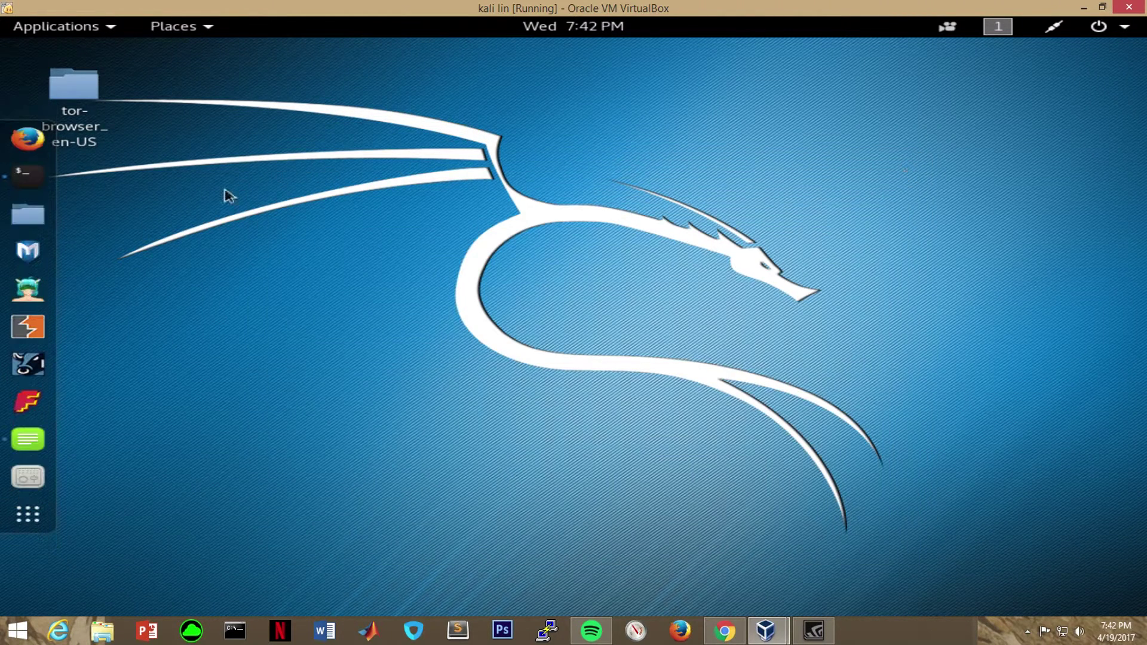
right_click(36, 175)
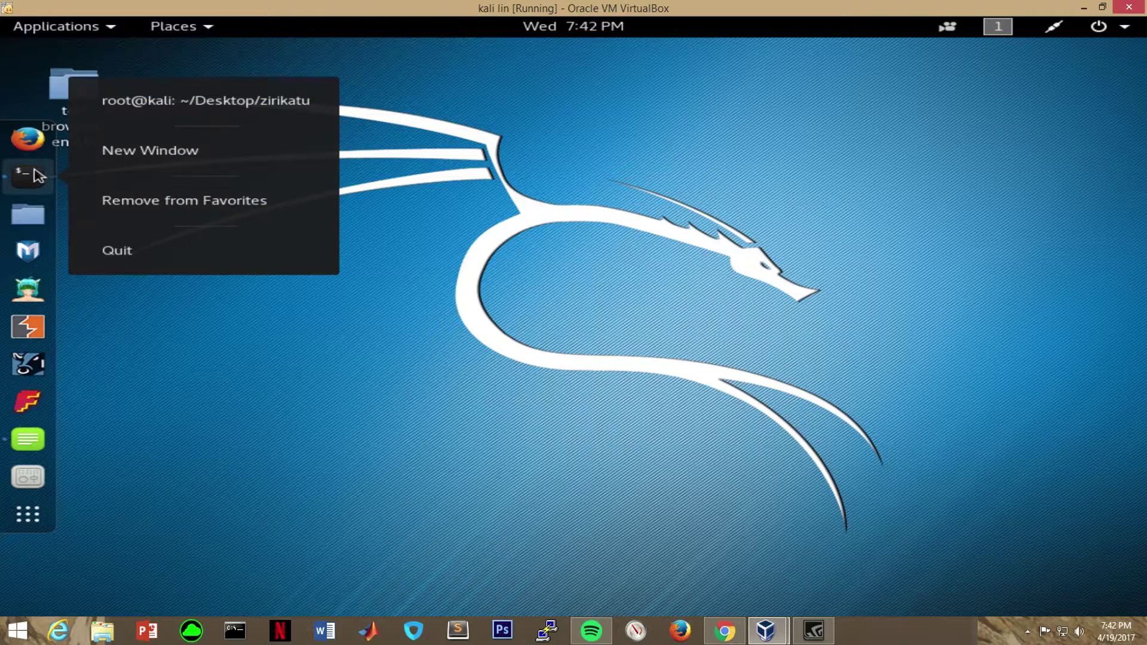
click(94, 154)
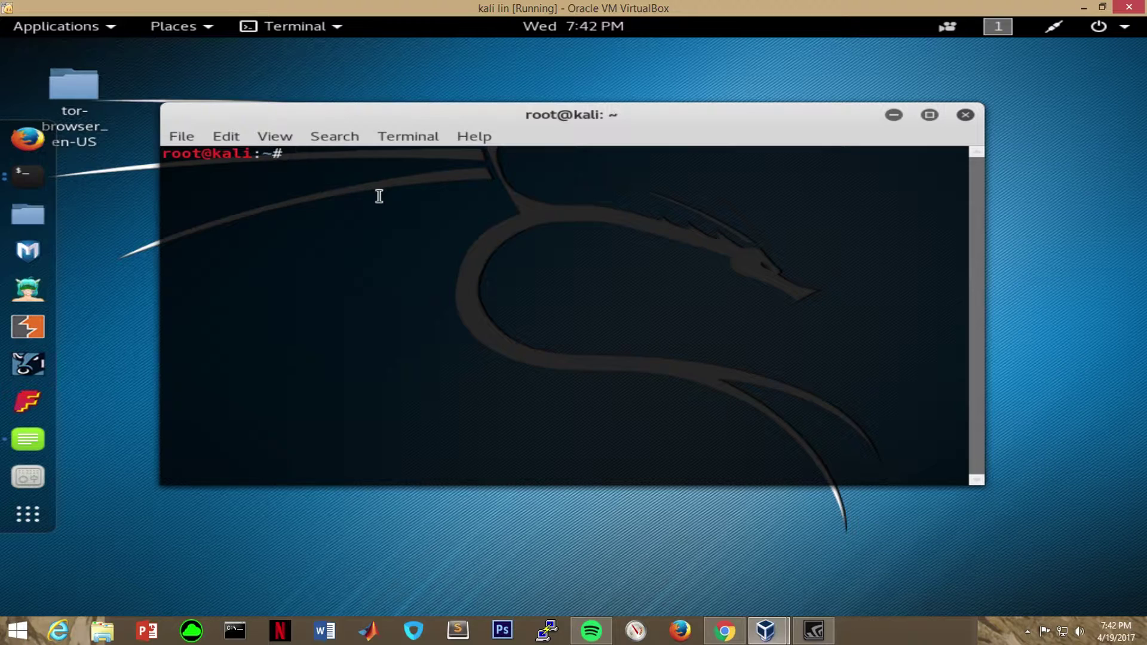
text(cd Desktop)
Enter Desktop, list it, and paste the tor-browser_en-US folder name into a cd command
key(Return)
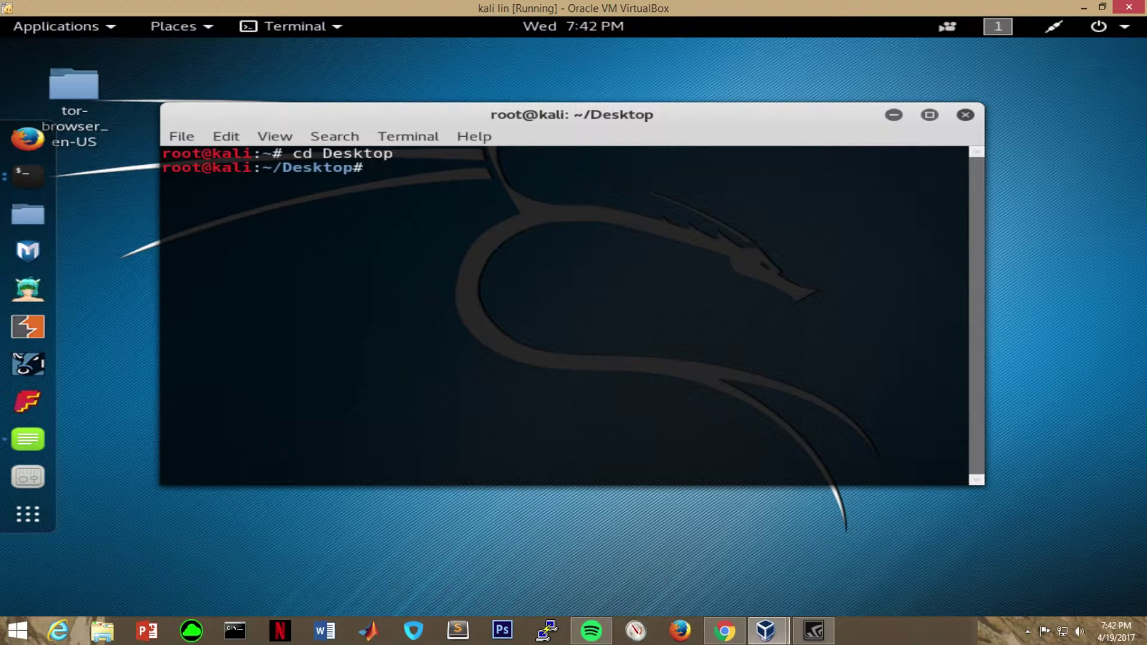
text(ls)
key(Return)
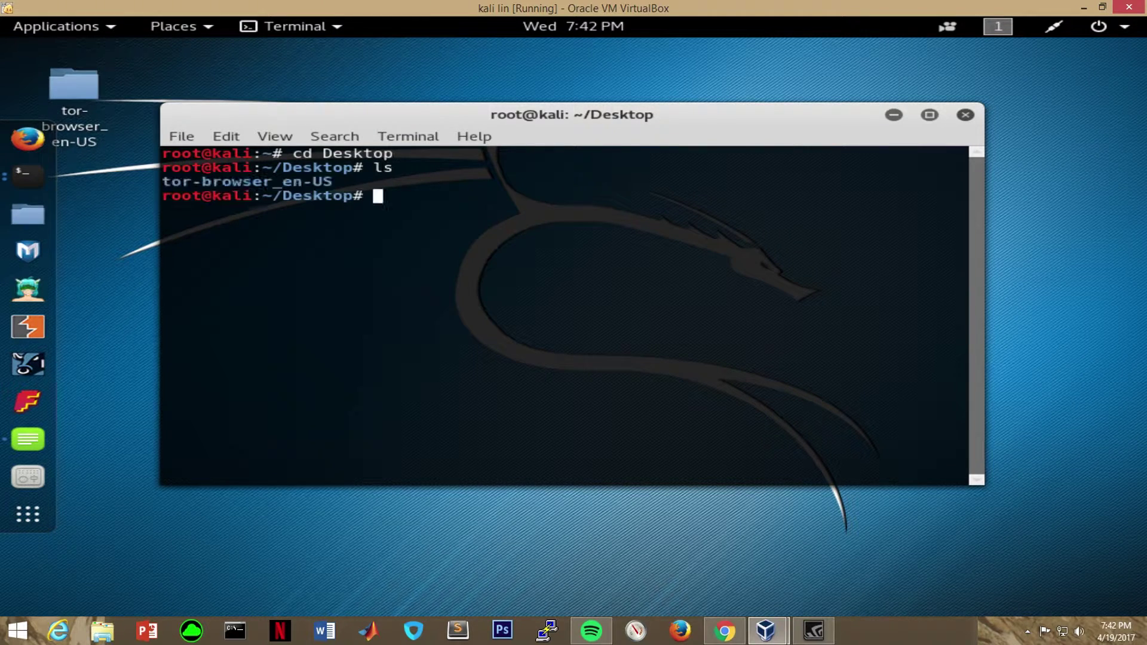
text(c)
text(d)
triple_click(165, 184)
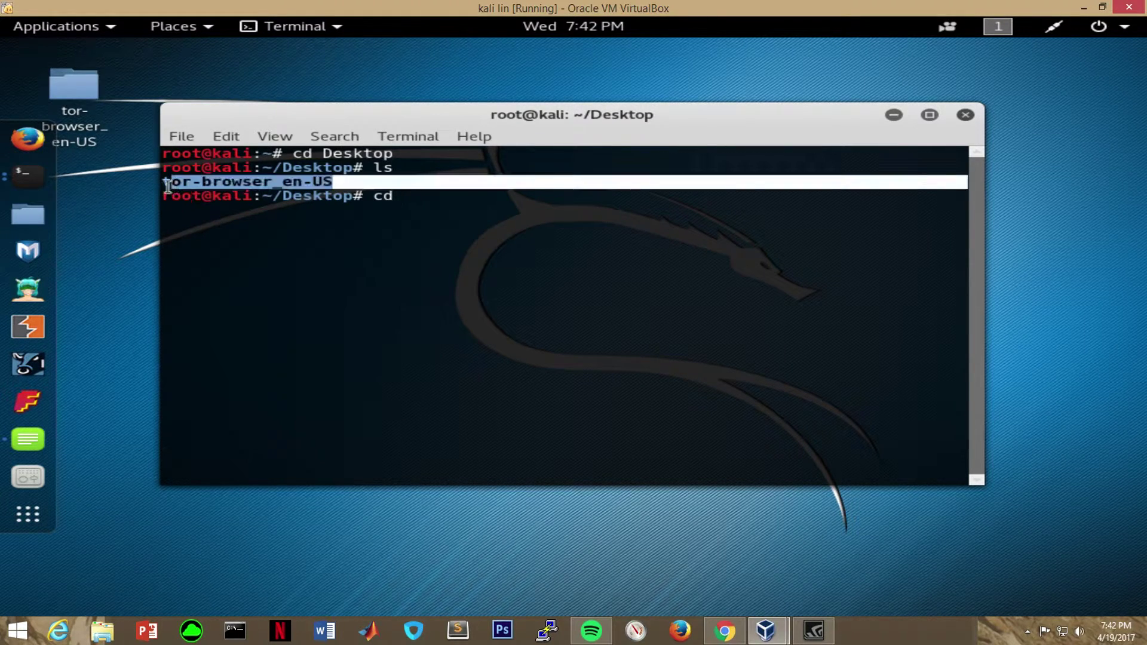
right_click(167, 182)
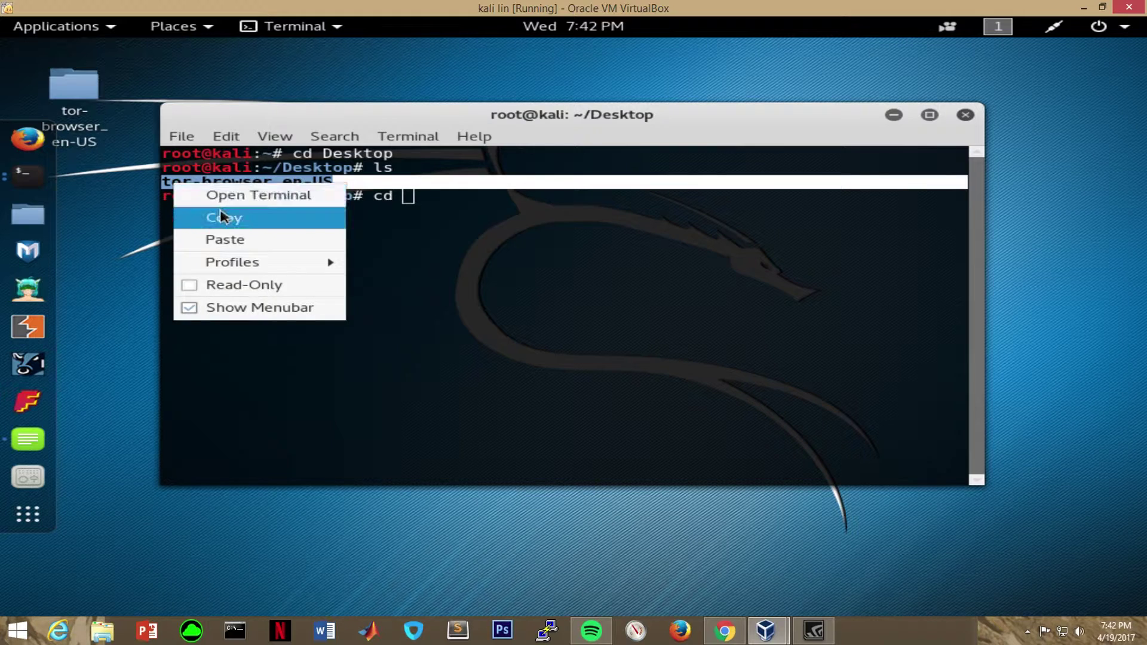
click(224, 217)
click(409, 197)
right_click(411, 197)
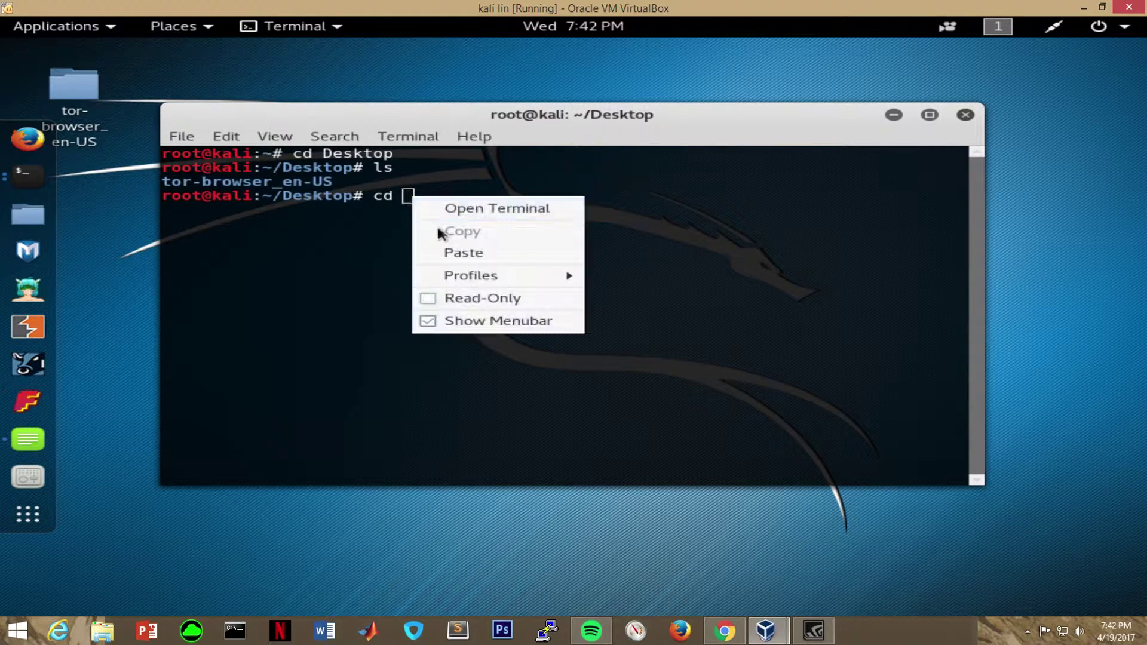
click(463, 253)
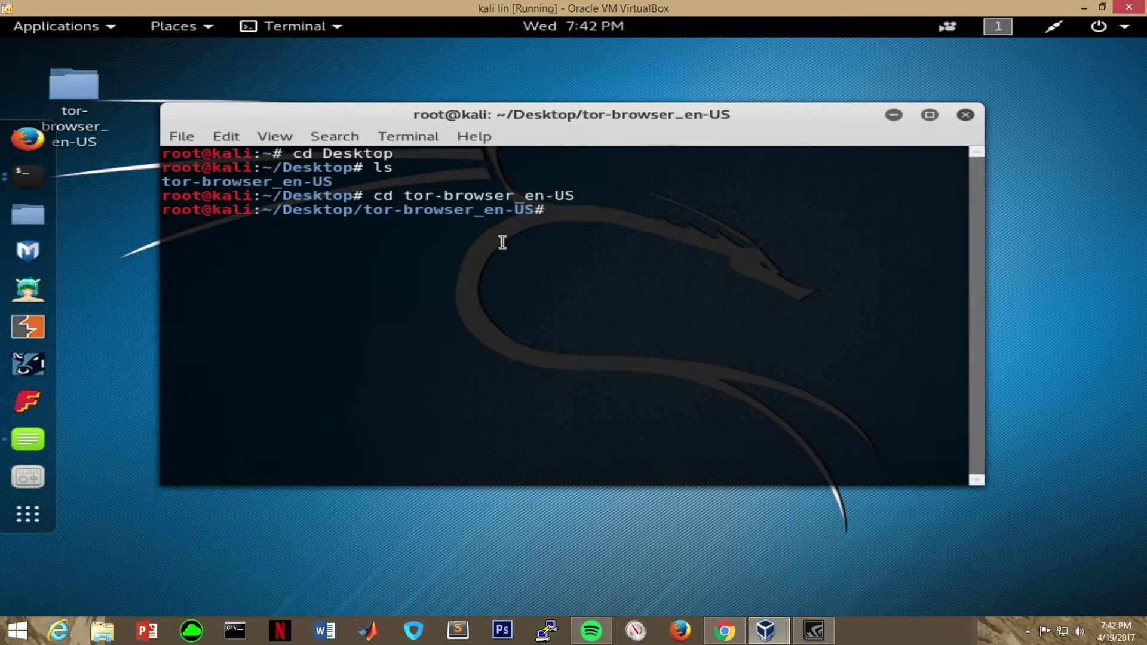
text(ls)
List tor-browser_en-US, then enter its Browser folder and list its files
key(Return)
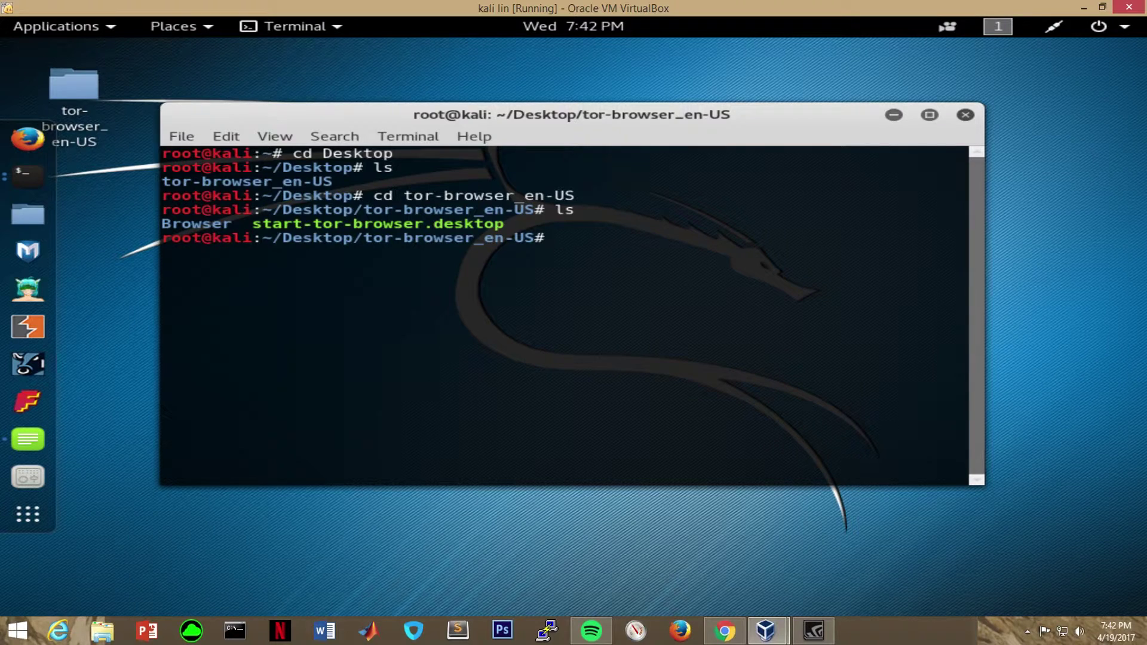
text(cd )
text(Brow)
text(ser)
key(Return)
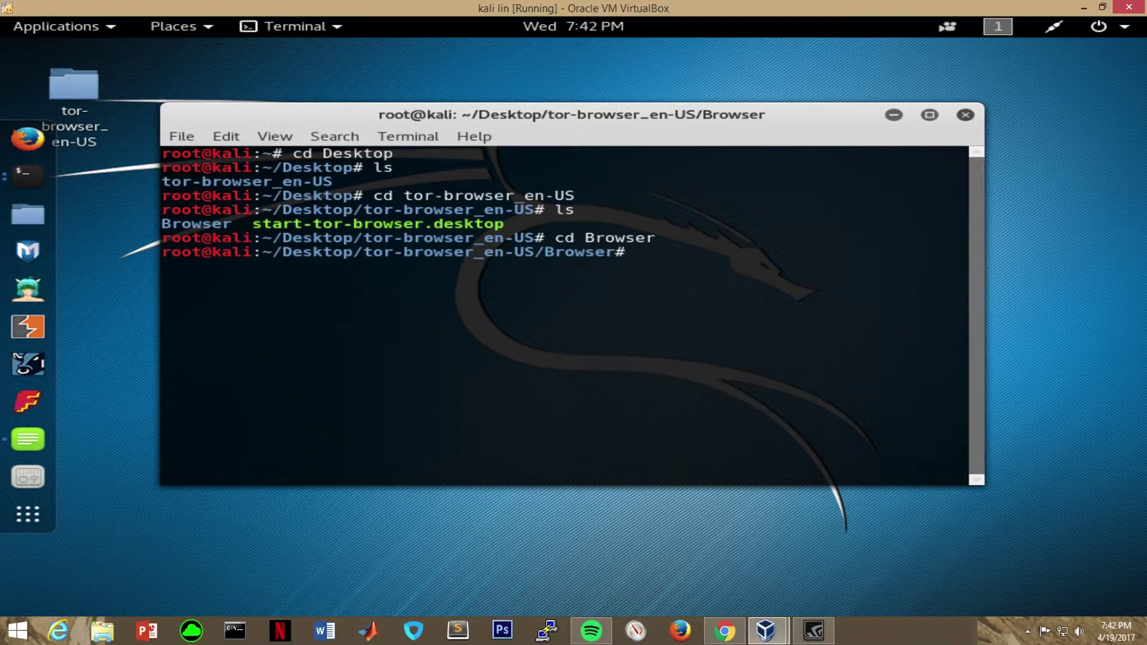
text(ls)
key(Return)
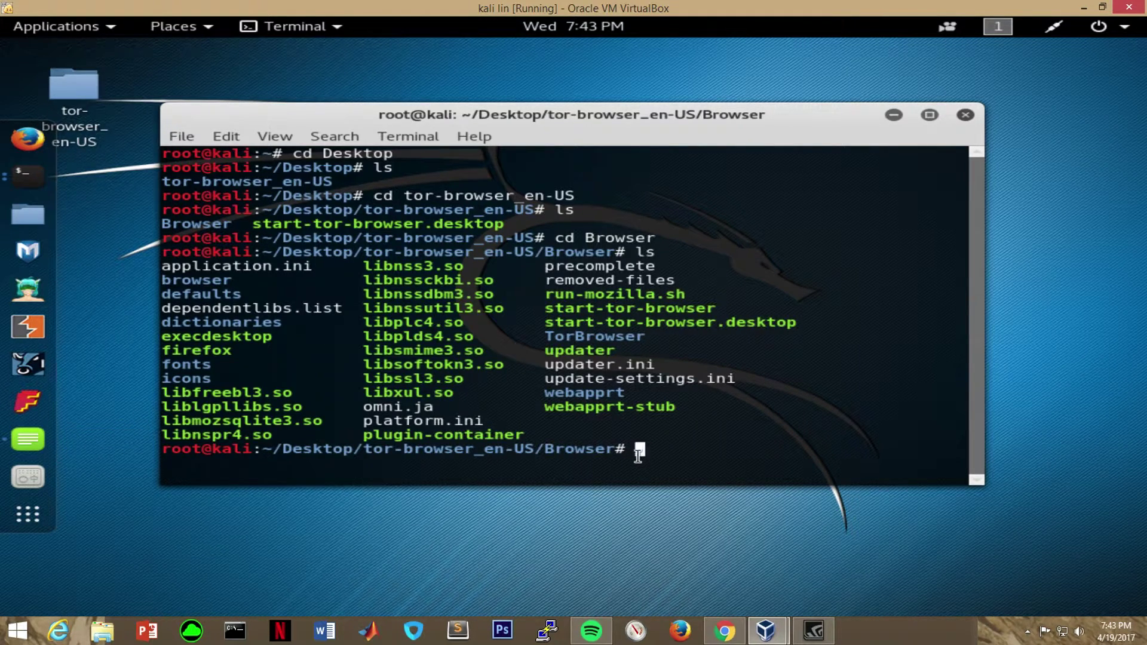
text(leafpad)
Run 'leafpad start-tor-browser', pasting the script name copied from the ls output
mouse_move(717, 309)
mouse_down()
mouse_move(662, 320)
mouse_move(548, 311)
mouse_up()
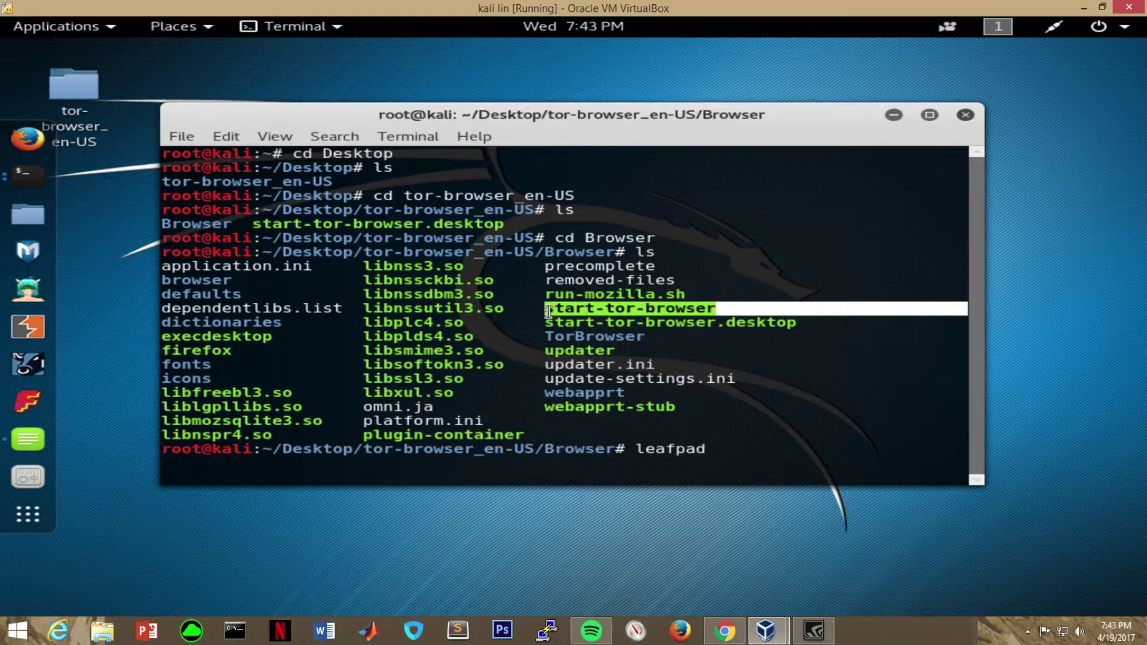
right_click(549, 311)
click(601, 350)
click(725, 450)
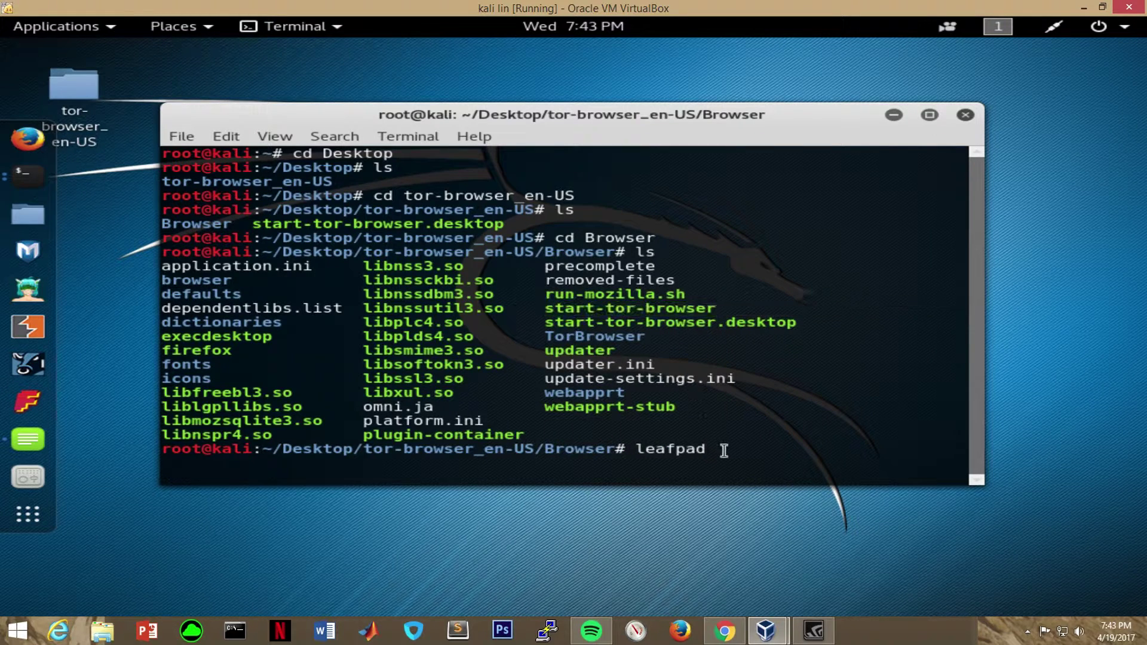
right_click(724, 452)
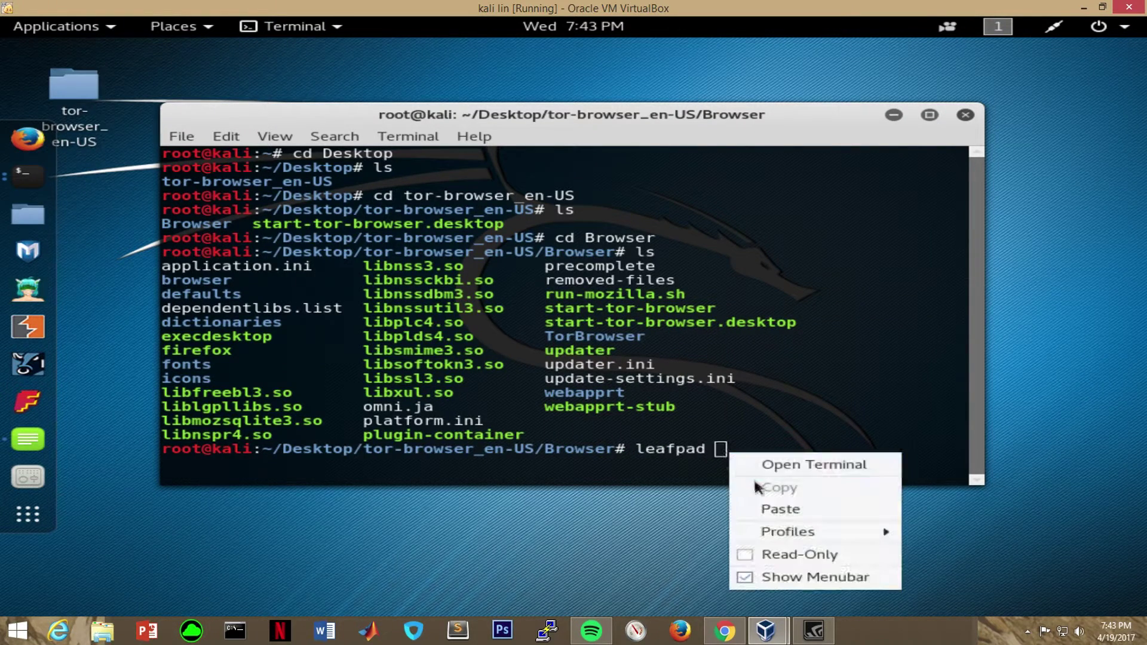
click(763, 510)
key(Return)
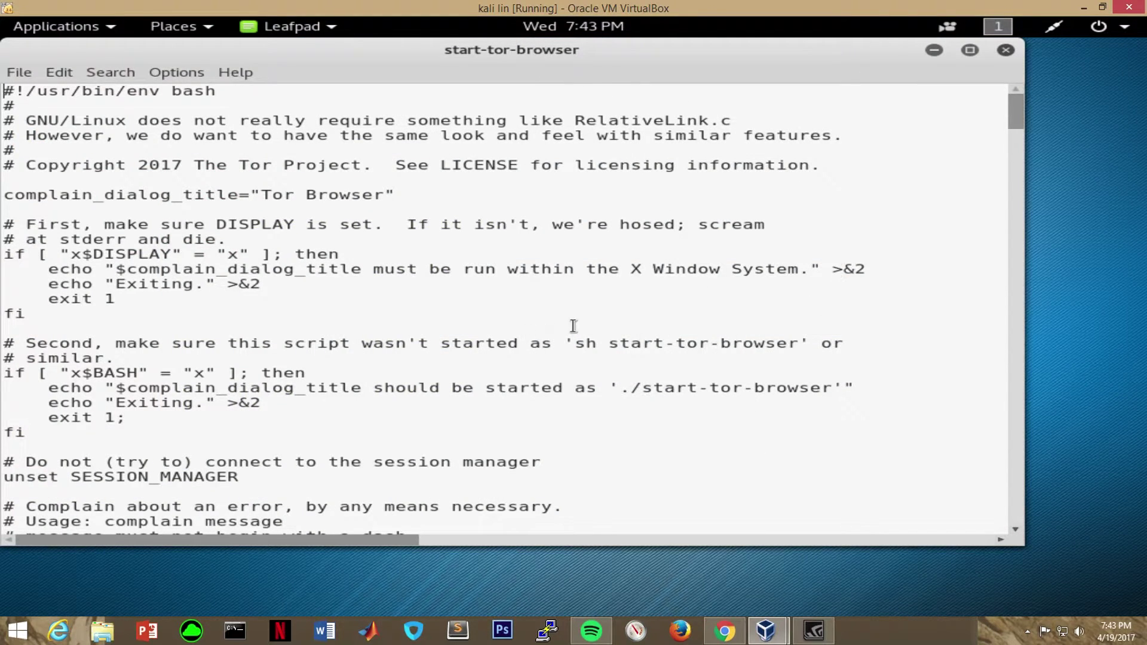
Find 'root' in the script and comment out the root-check if, complain and exit lines
click(95, 74)
click(115, 91)
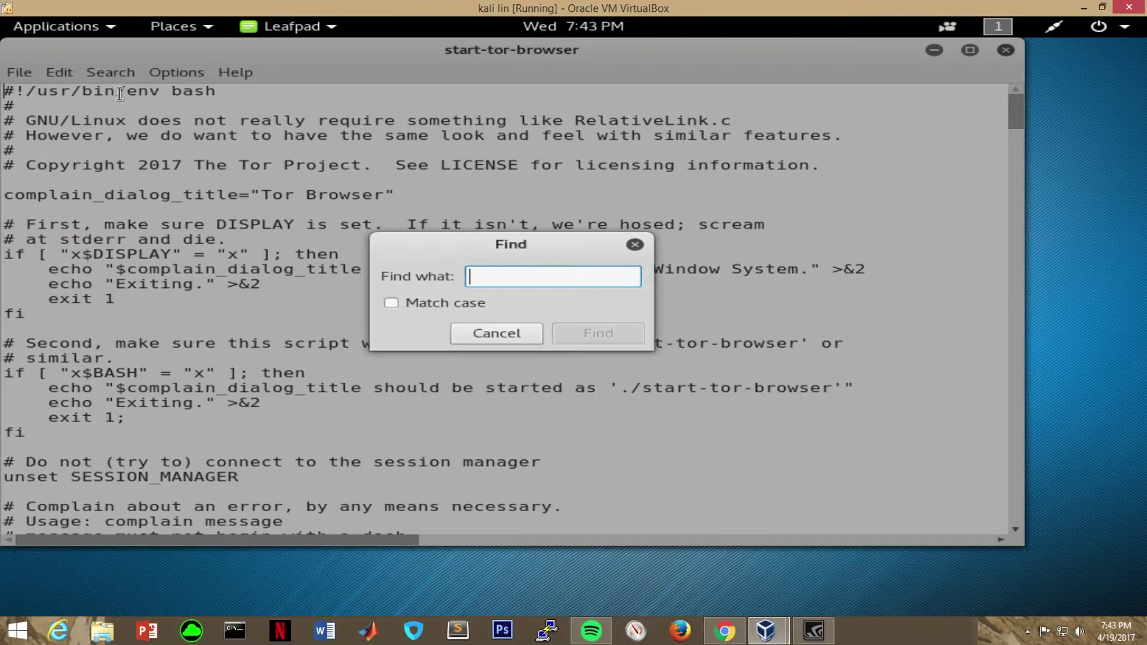
text(root)
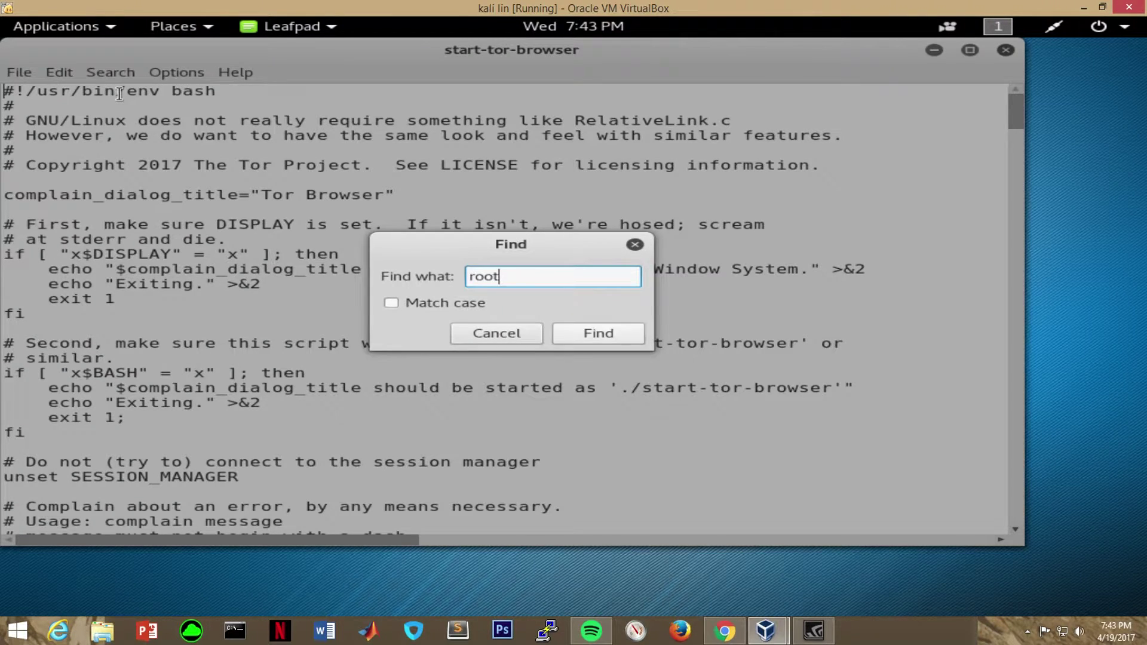
key(Return)
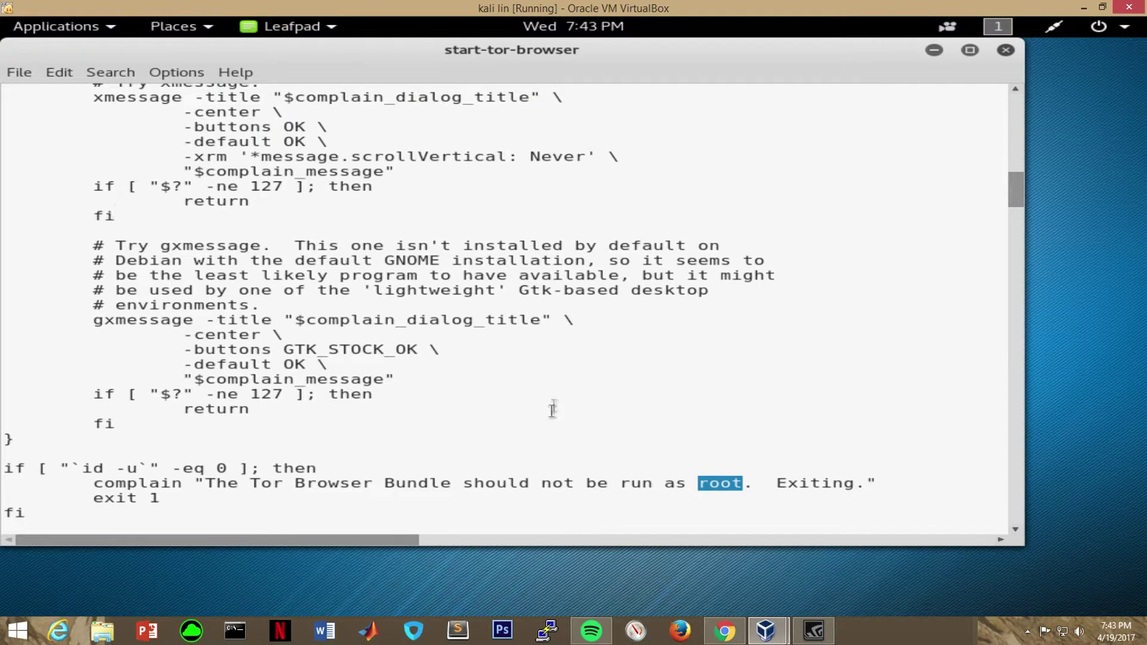
click(5, 470)
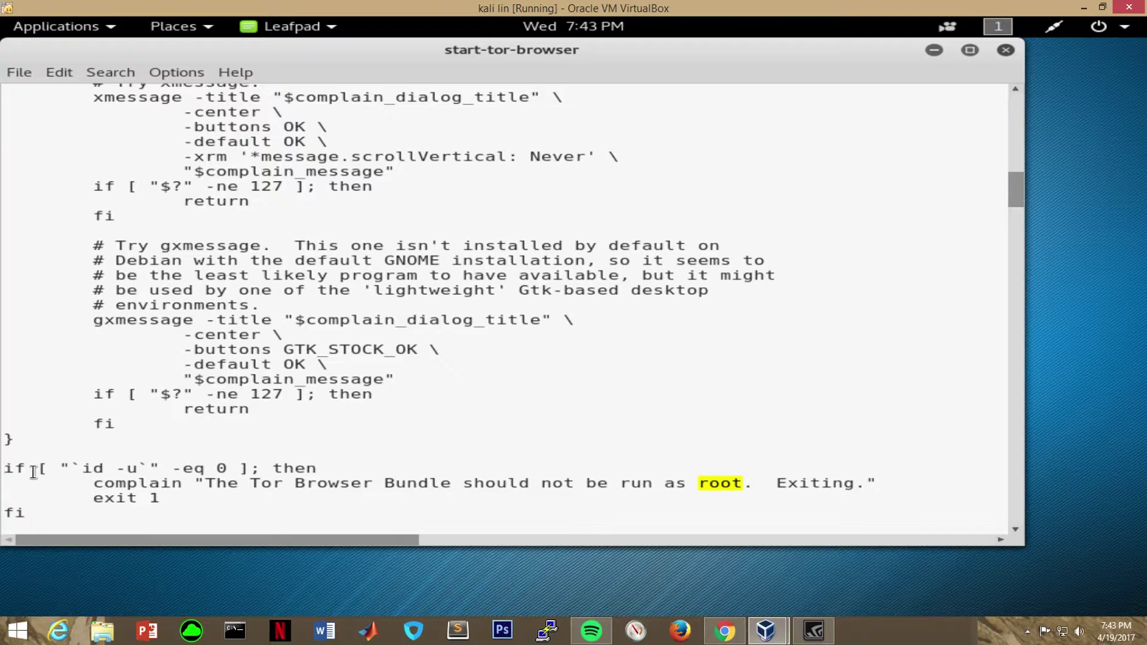
text(#)
key(Down)
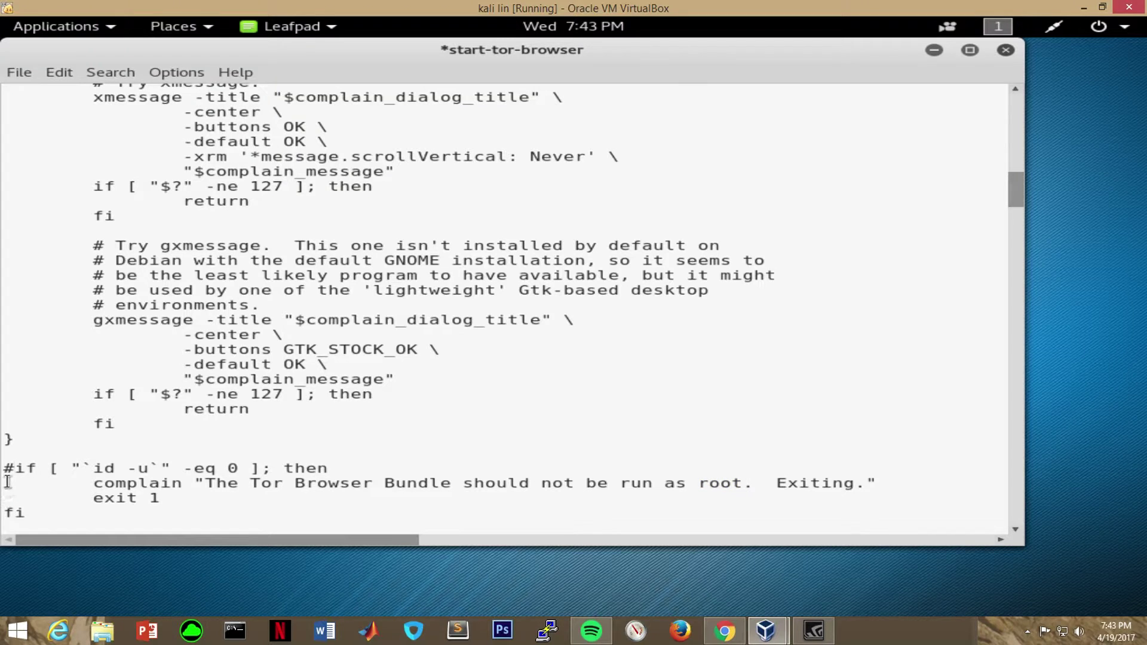
text(#)
text(#)
text(#)
Save As start-tor-browser and confirm overwriting the original file
click(27, 75)
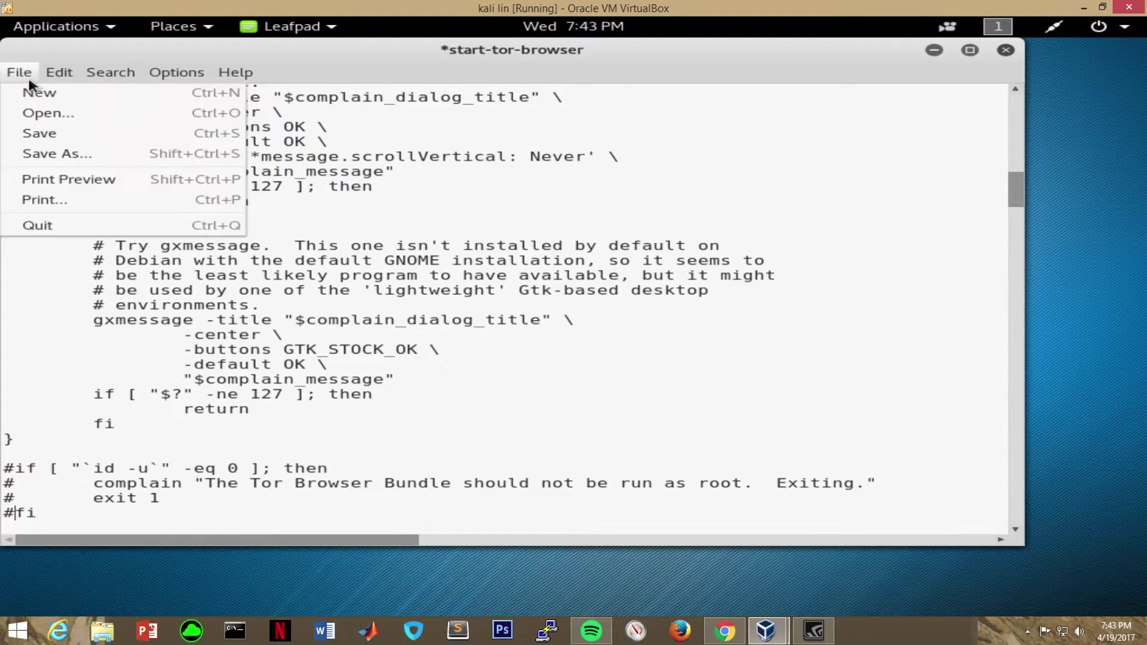
click(50, 150)
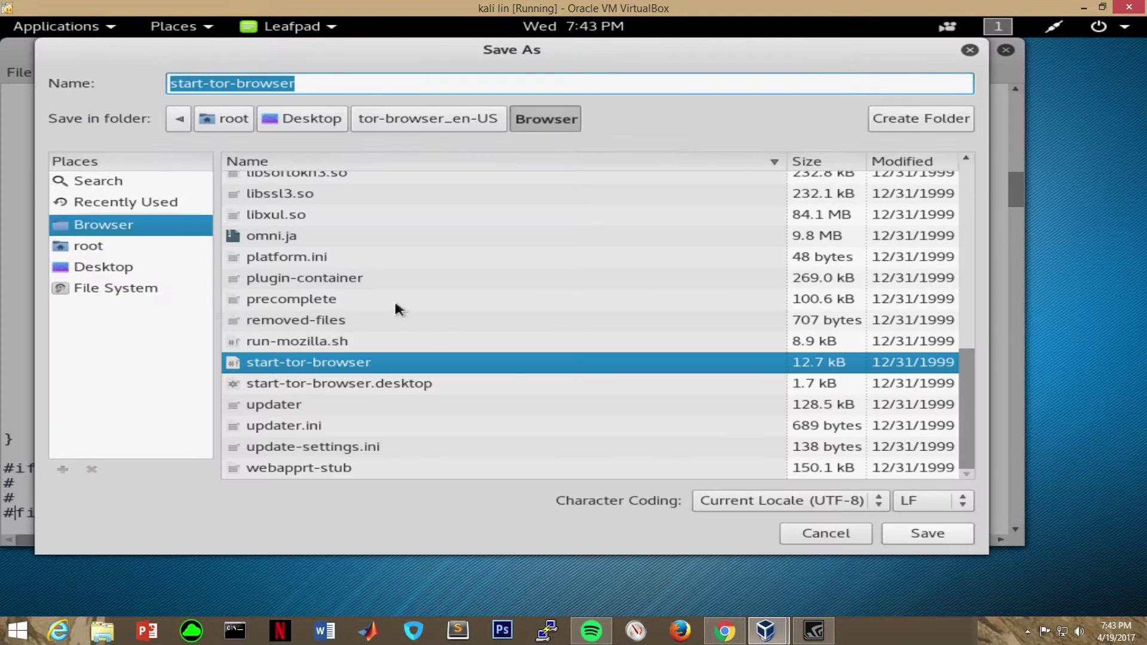
click(903, 545)
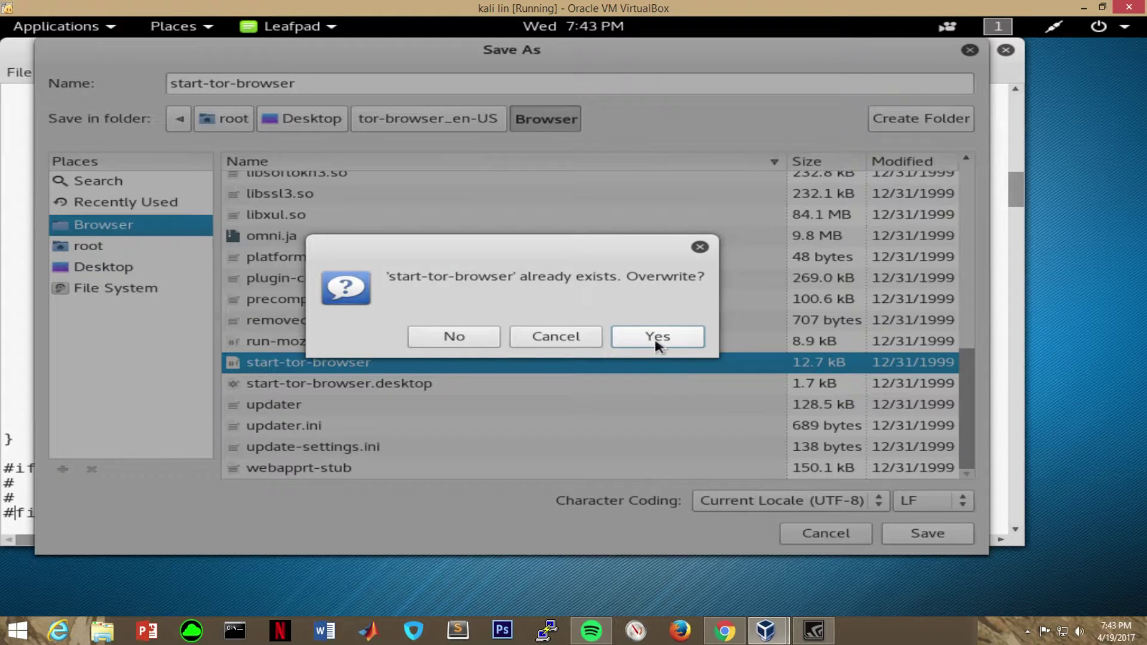
click(657, 340)
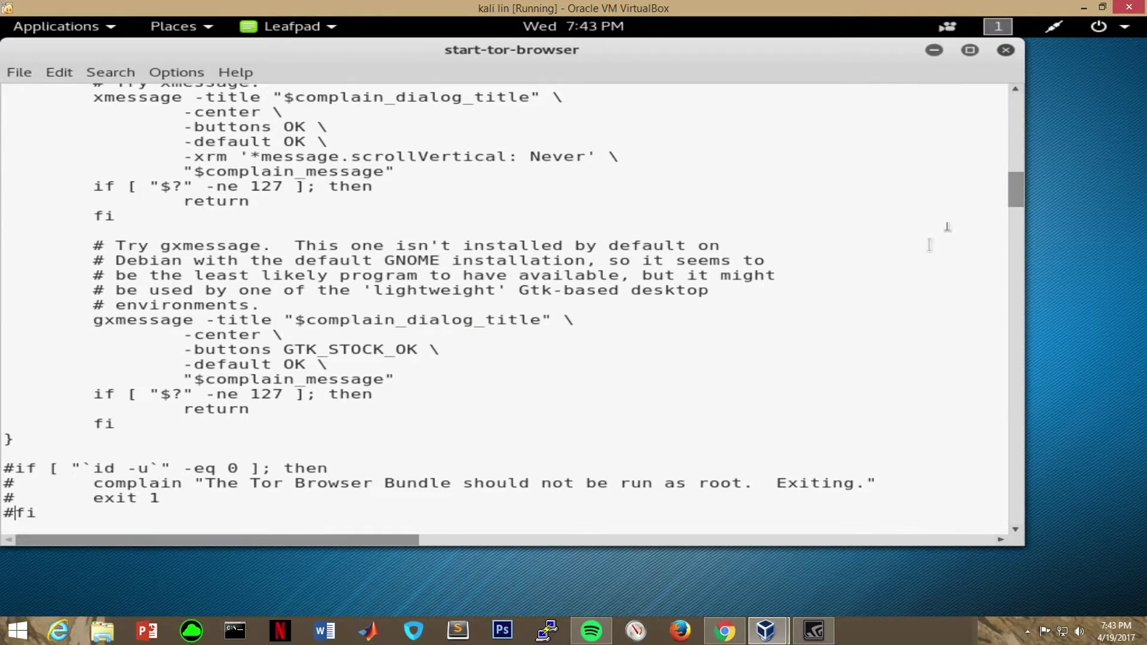
Close Leafpad, then browse to the /etc folder in Files
click(1005, 50)
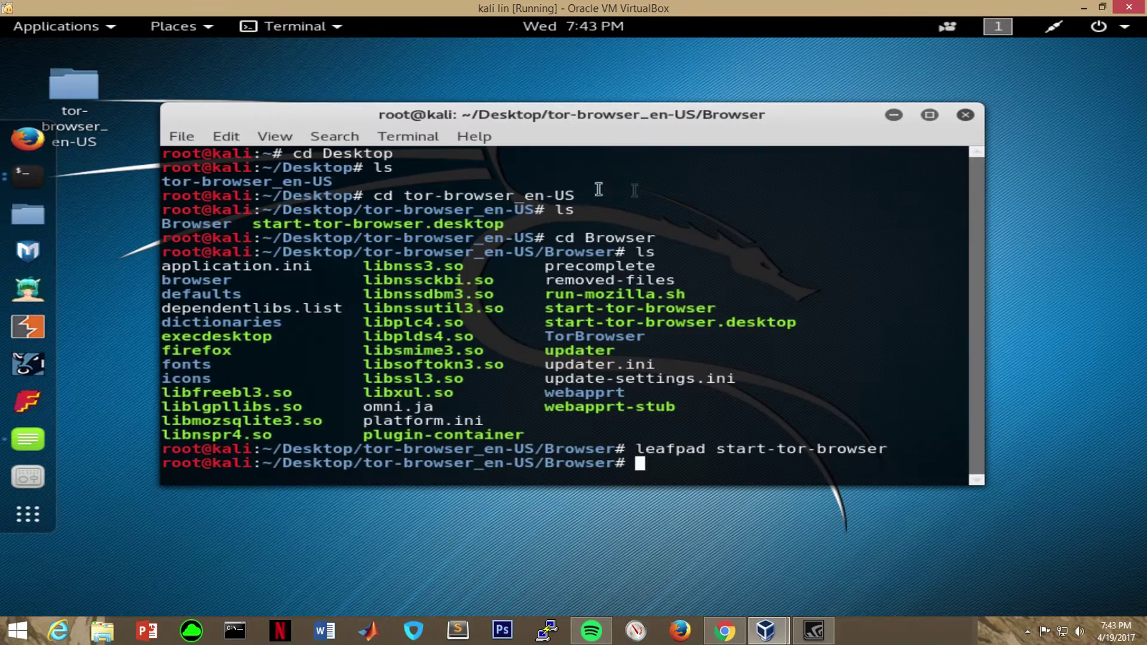
click(32, 219)
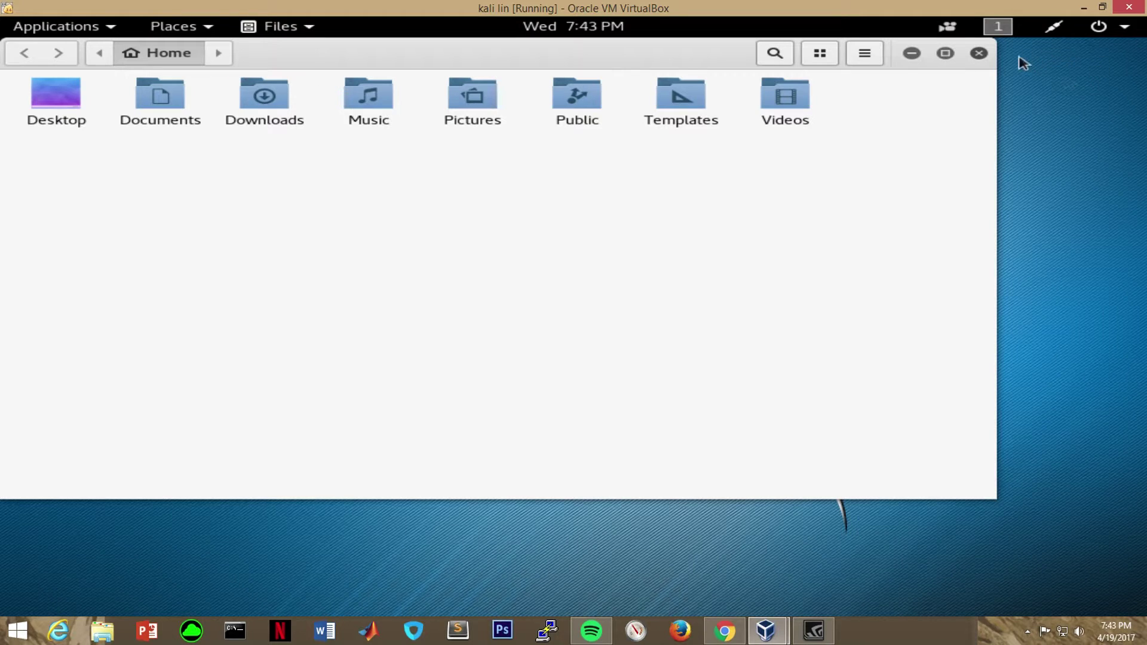
click(980, 53)
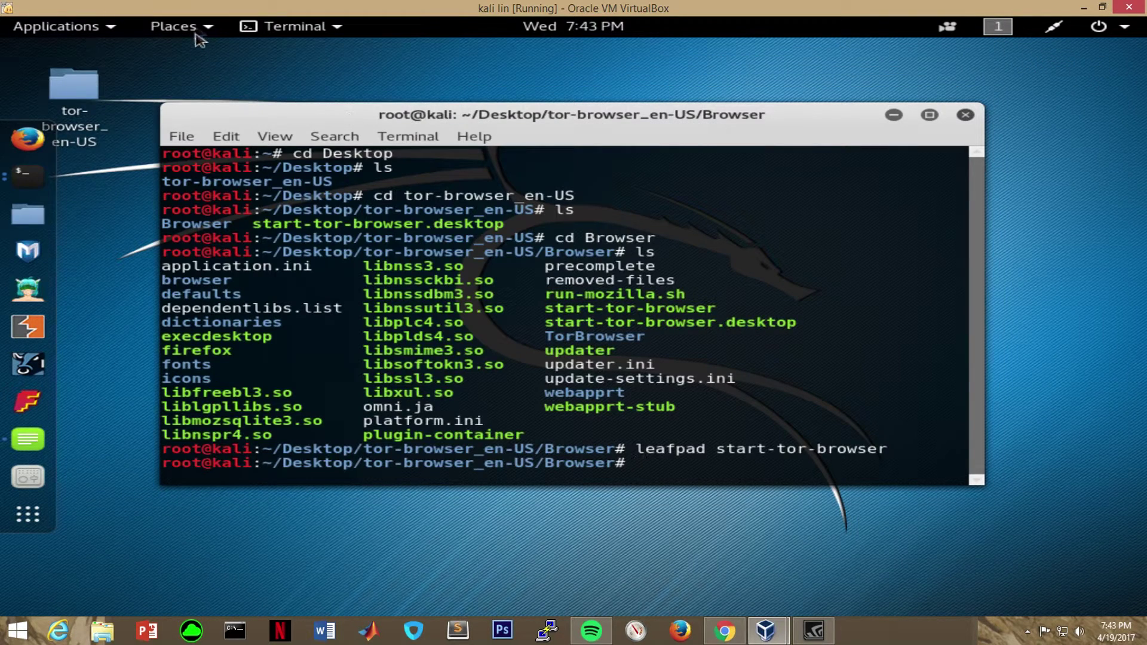
click(173, 26)
click(217, 272)
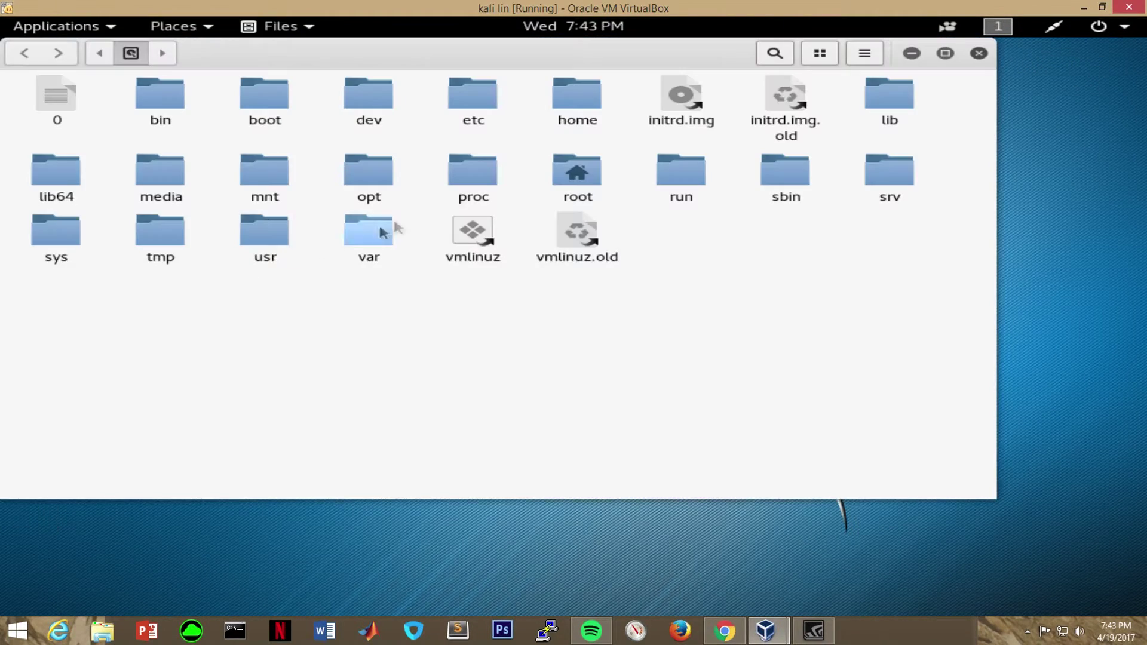
click(472, 96)
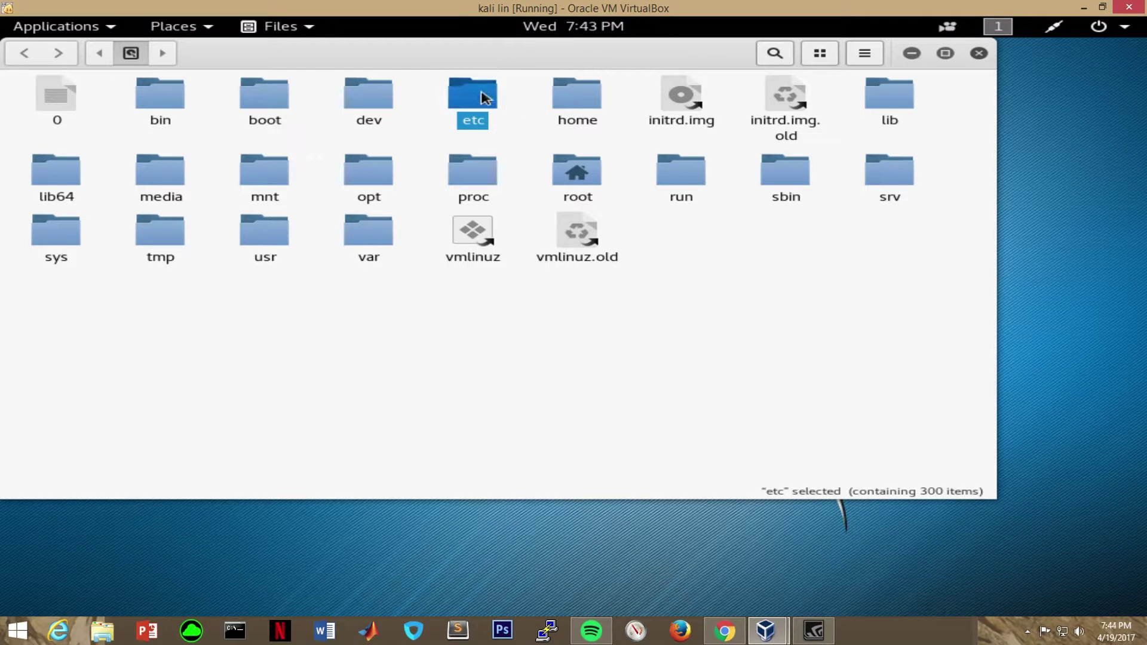
double_click(481, 97)
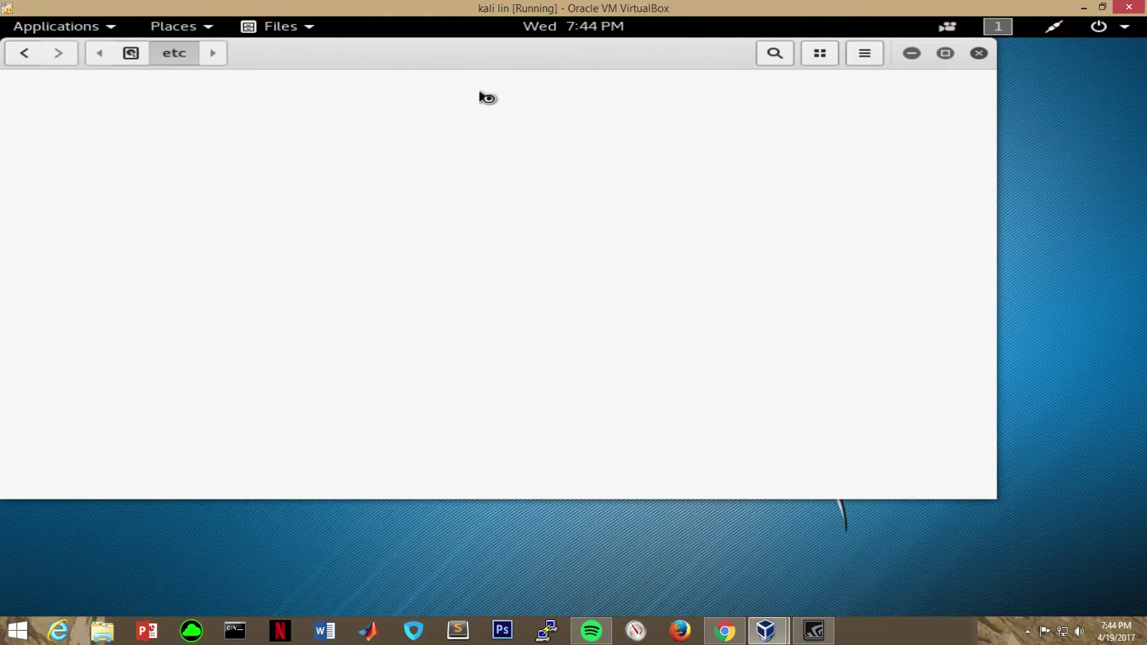
Move the desktop's tor-browser_en-US folder into /etc, then close the Files window
drag(482, 57, 651, 105)
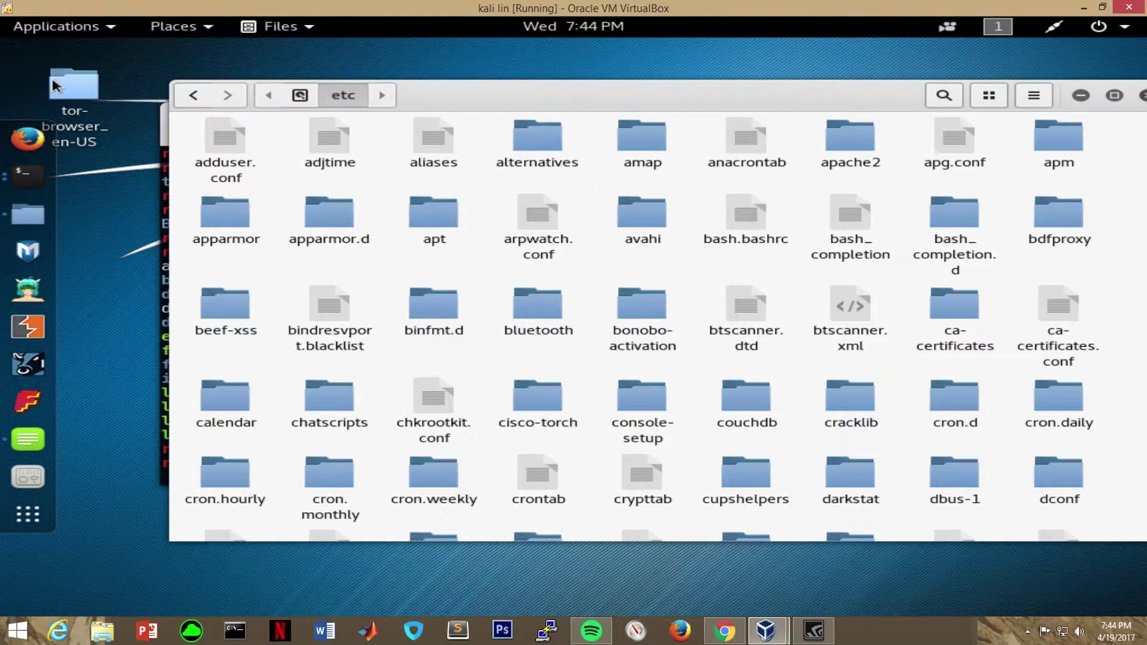
drag(73, 89, 581, 182)
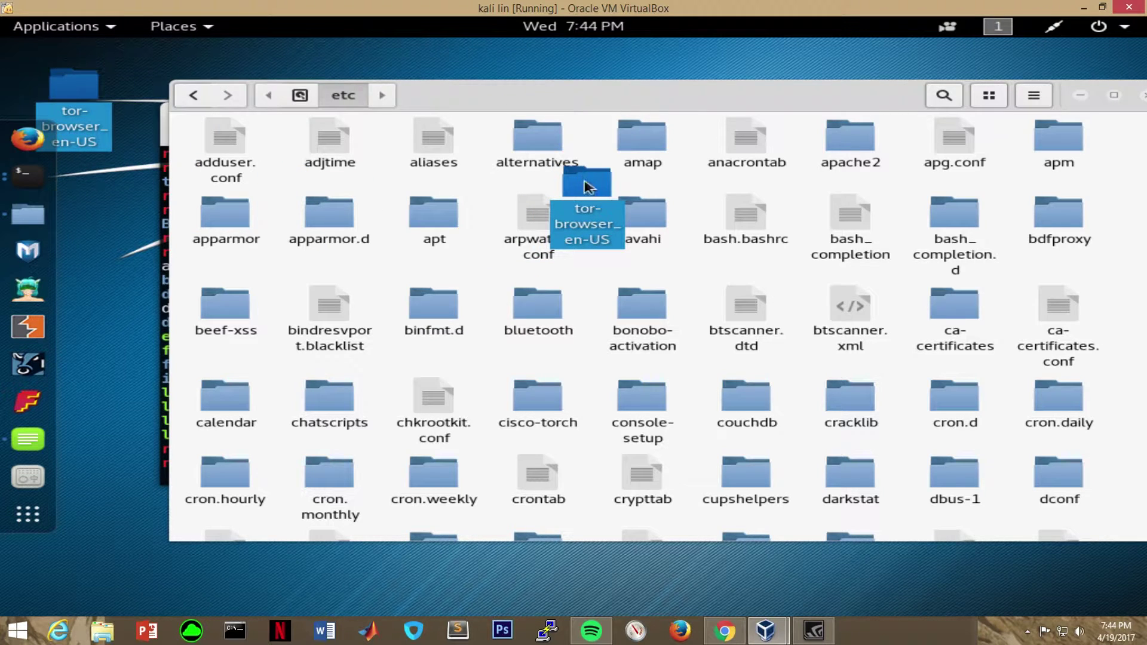
drag(580, 182, 585, 187)
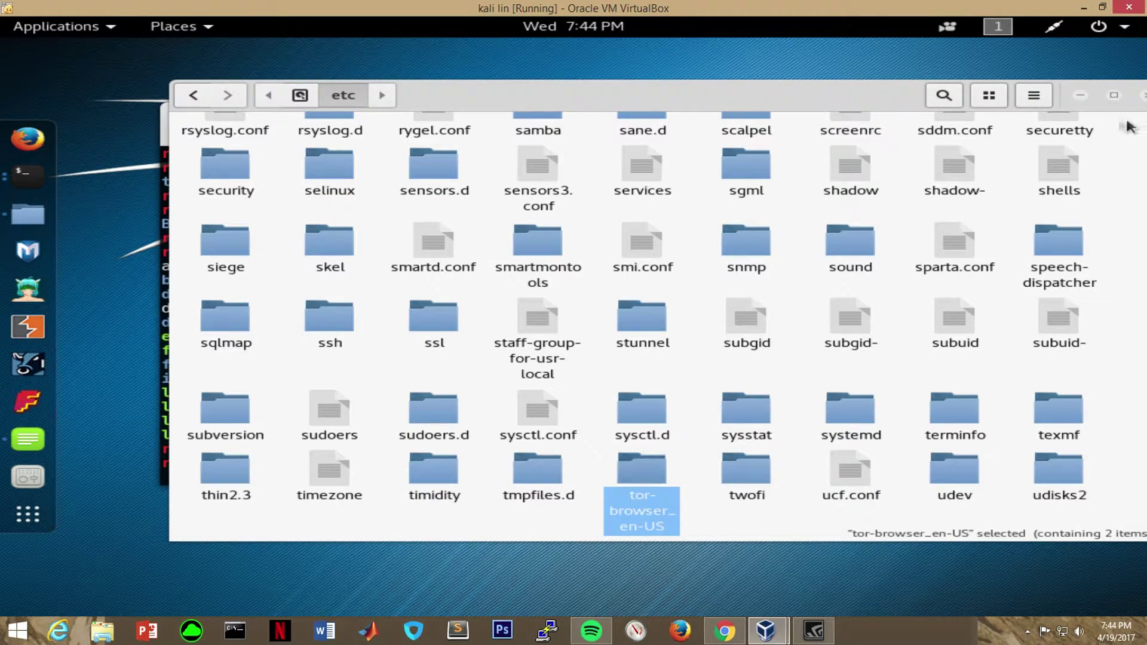
drag(841, 94, 750, 96)
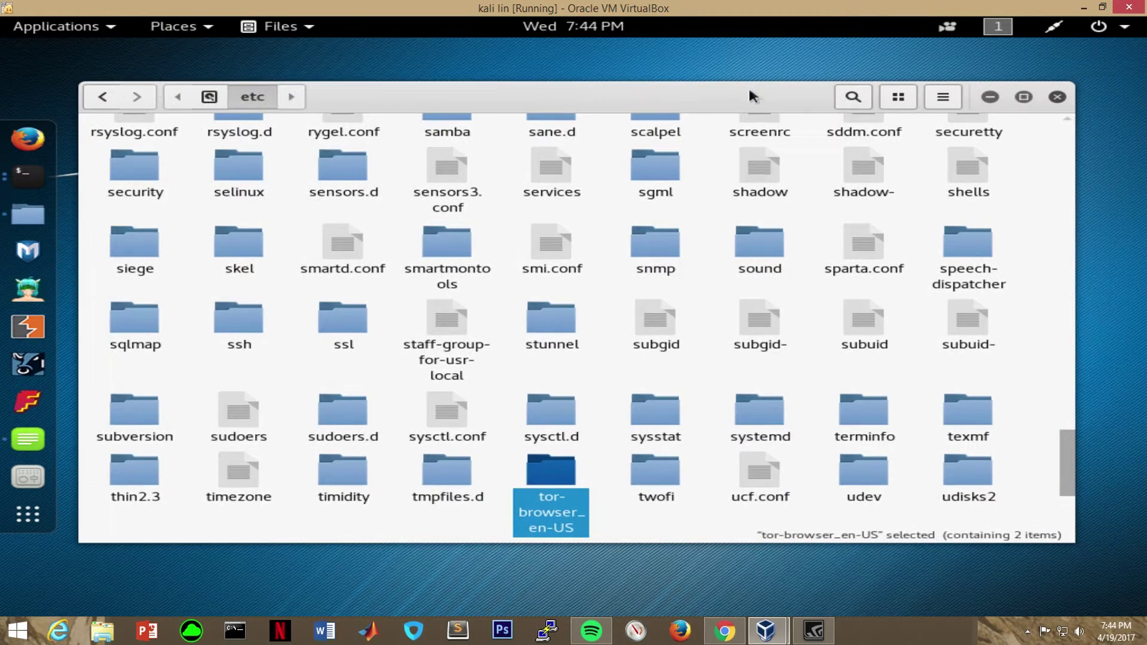
click(1058, 96)
text(exi)
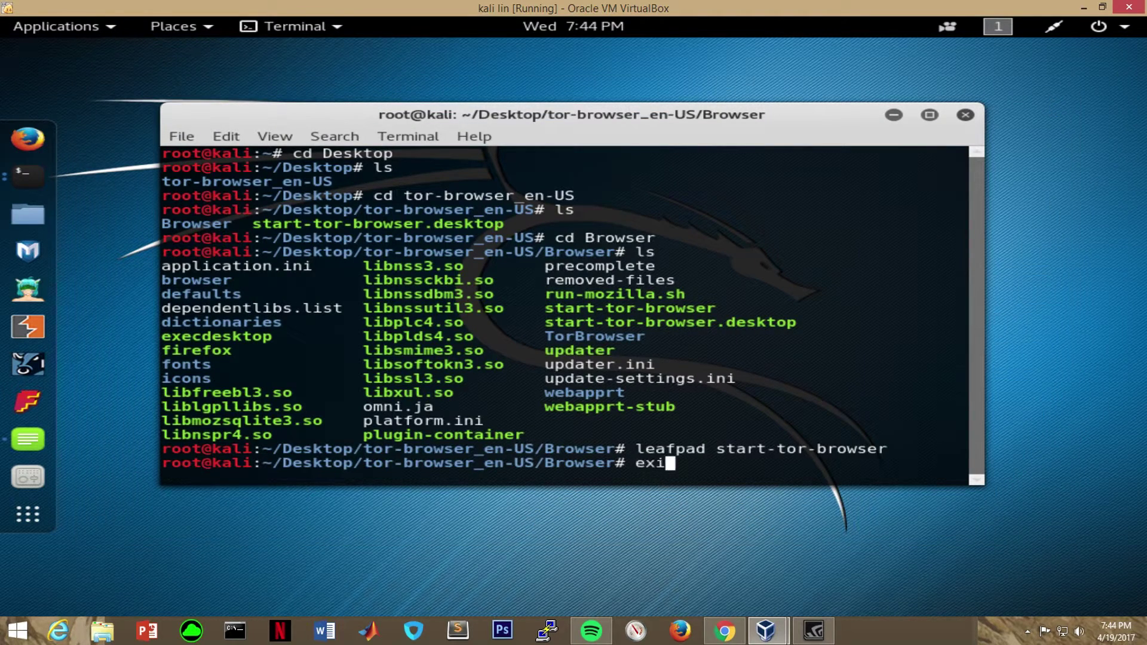
text(t)
Exit the old shell, minimise the Metasploit terminal, and open a new Terminal window
key(Return)
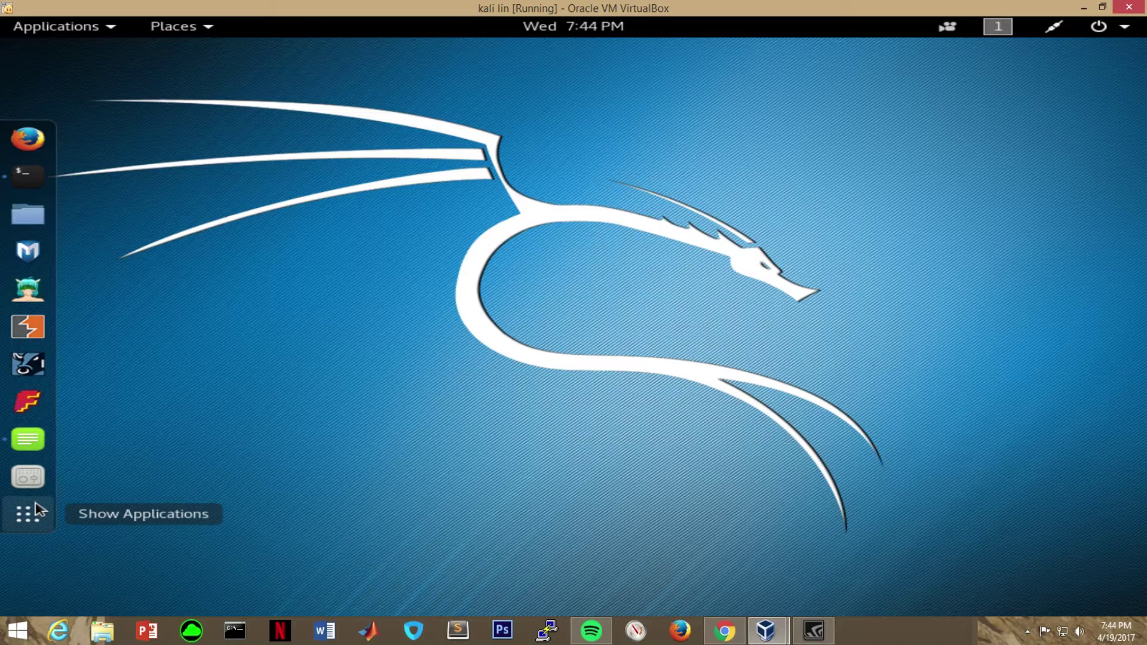
click(28, 175)
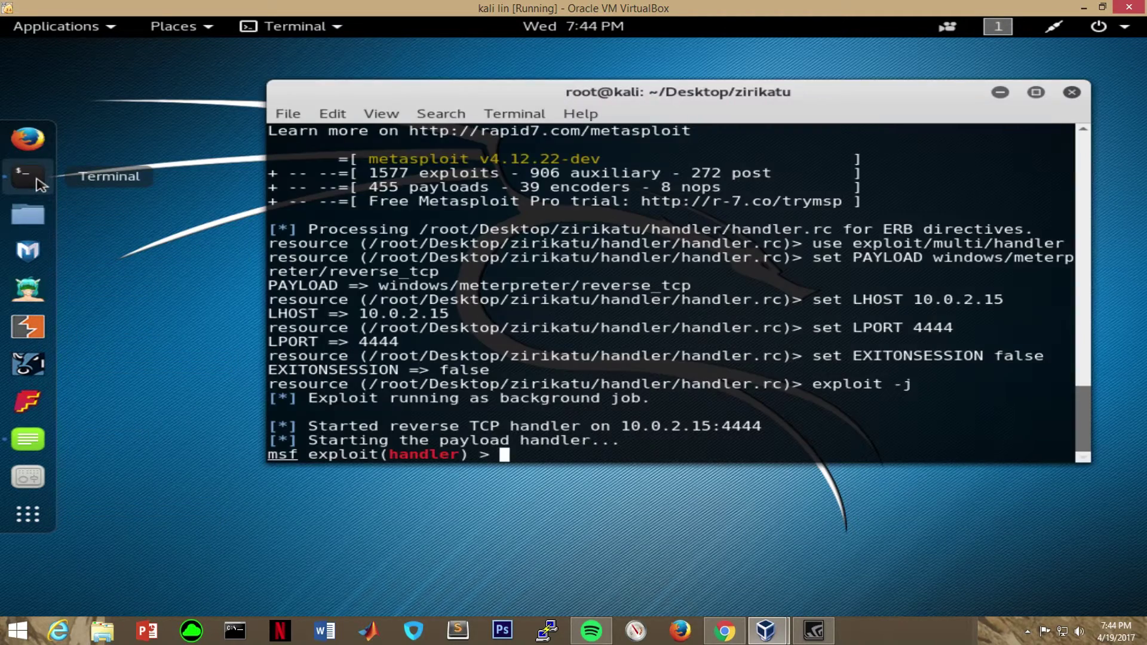
click(1000, 93)
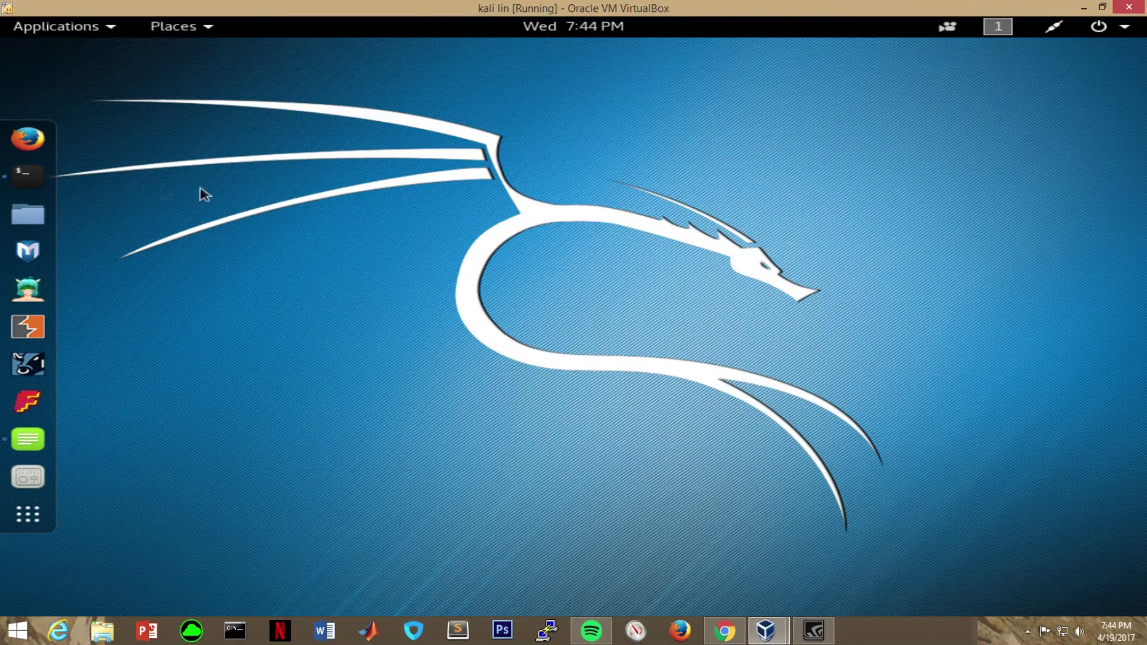
right_click(47, 188)
click(103, 150)
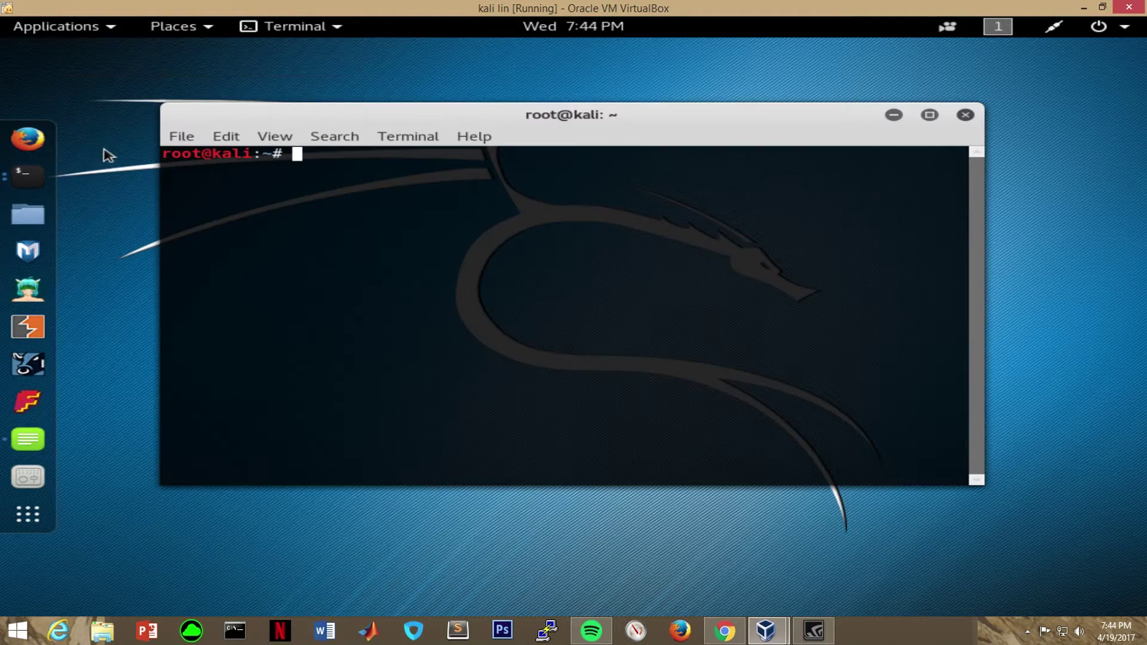
Copy the 'apt-get install alacarte' line from Leafpad, run it in Terminal, then clear
click(30, 442)
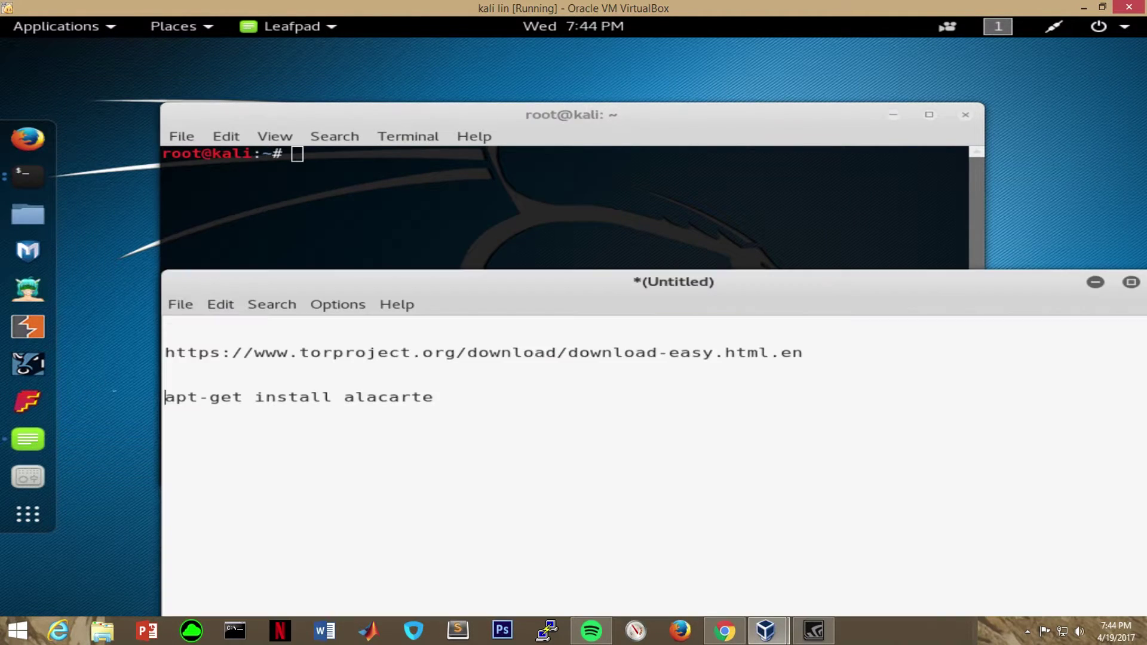
drag(434, 396, 162, 395)
key(super+c)
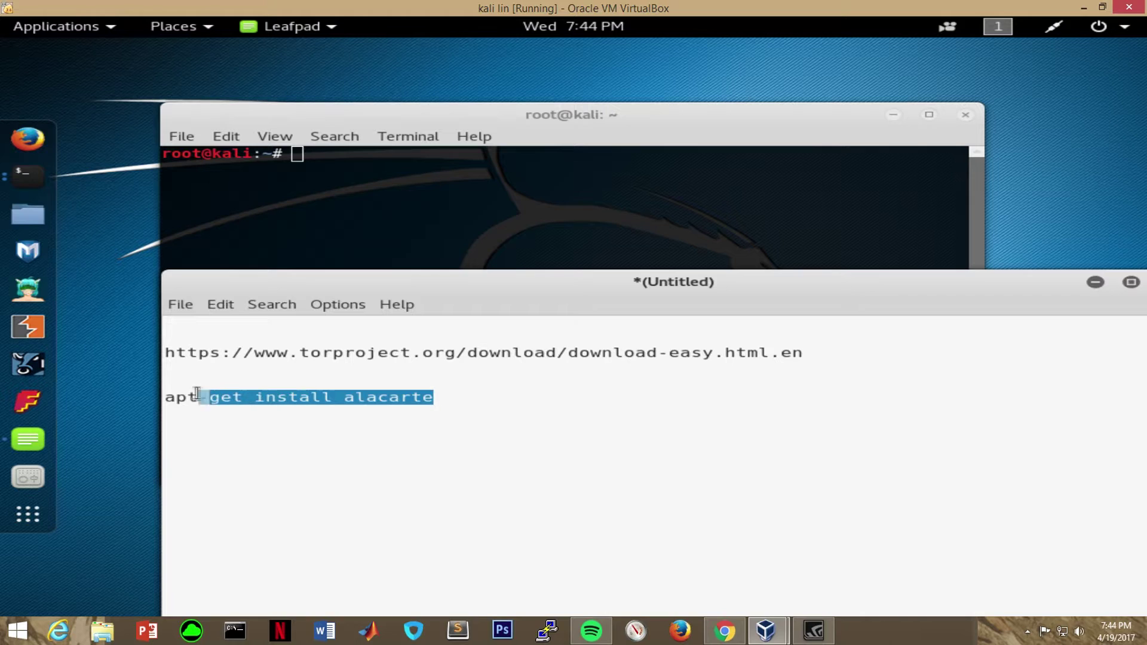
right_click(195, 394)
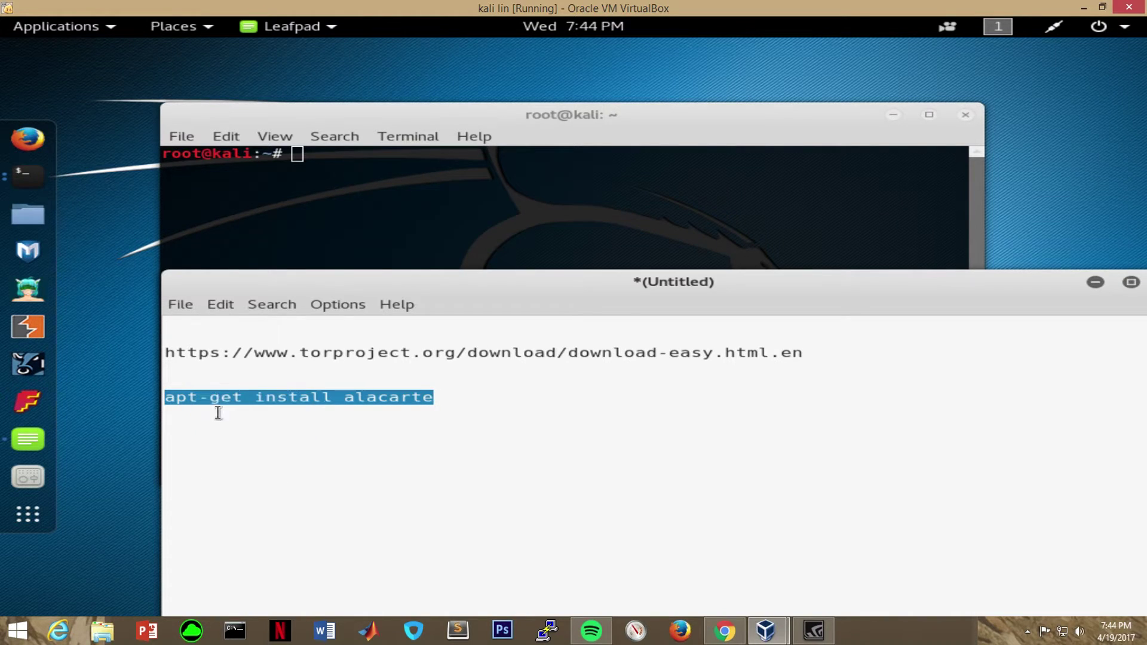
click(311, 171)
right_click(311, 163)
click(358, 218)
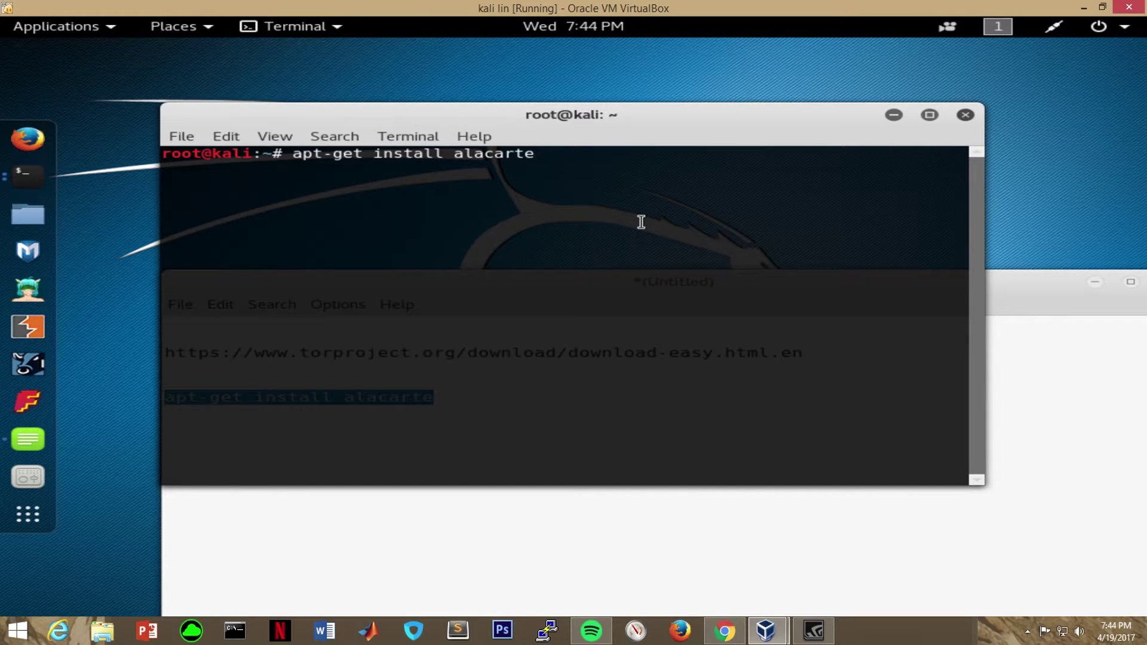
key(Return)
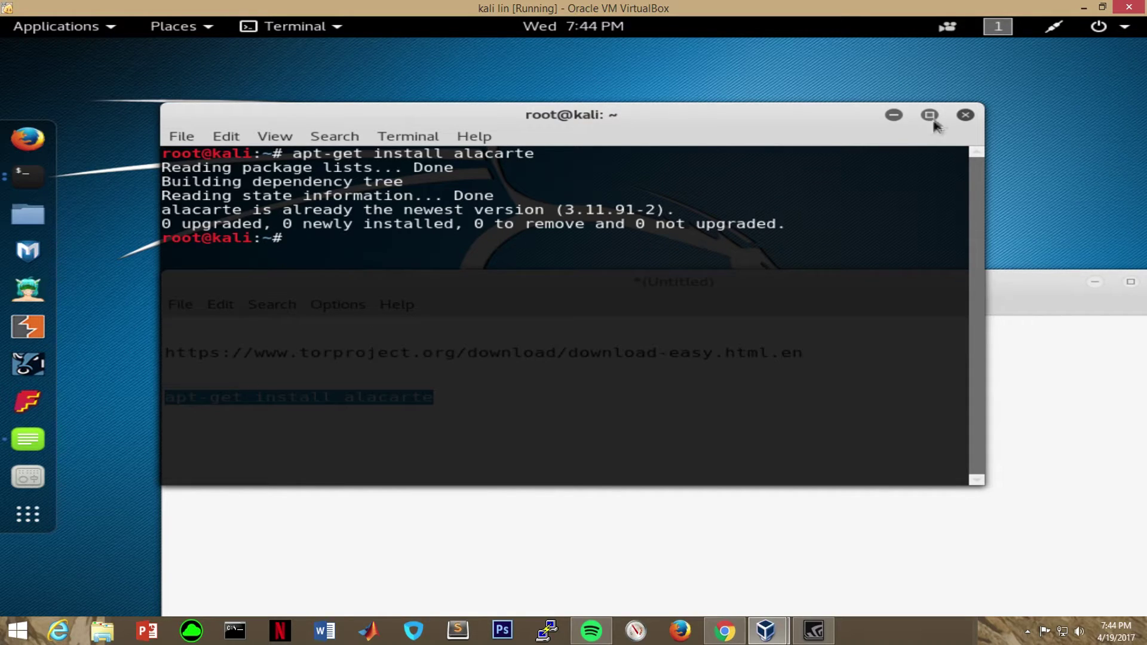
text(clear)
key(Return)
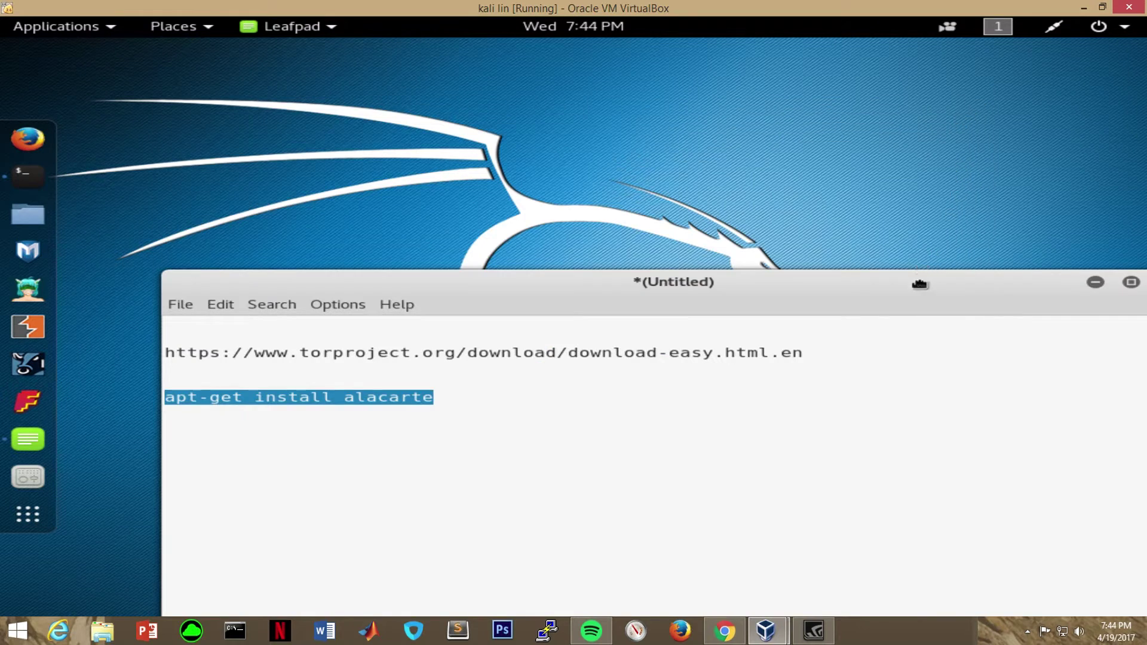
Cancel closing the unsaved Leafpad notes and minimise the window instead
click(1094, 270)
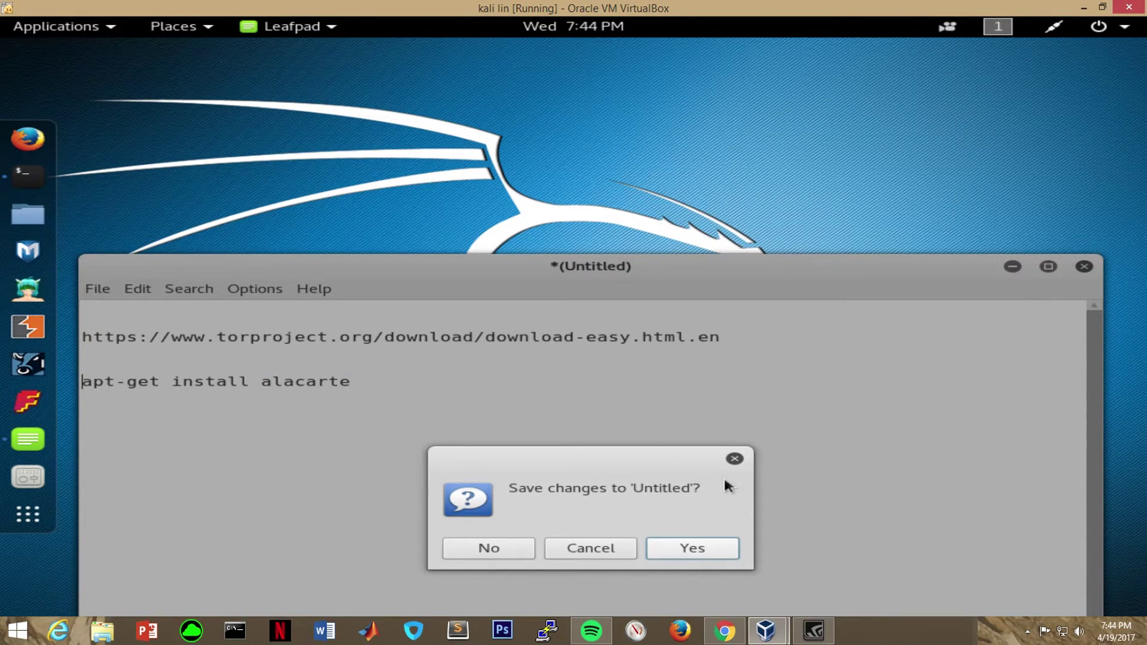
click(603, 547)
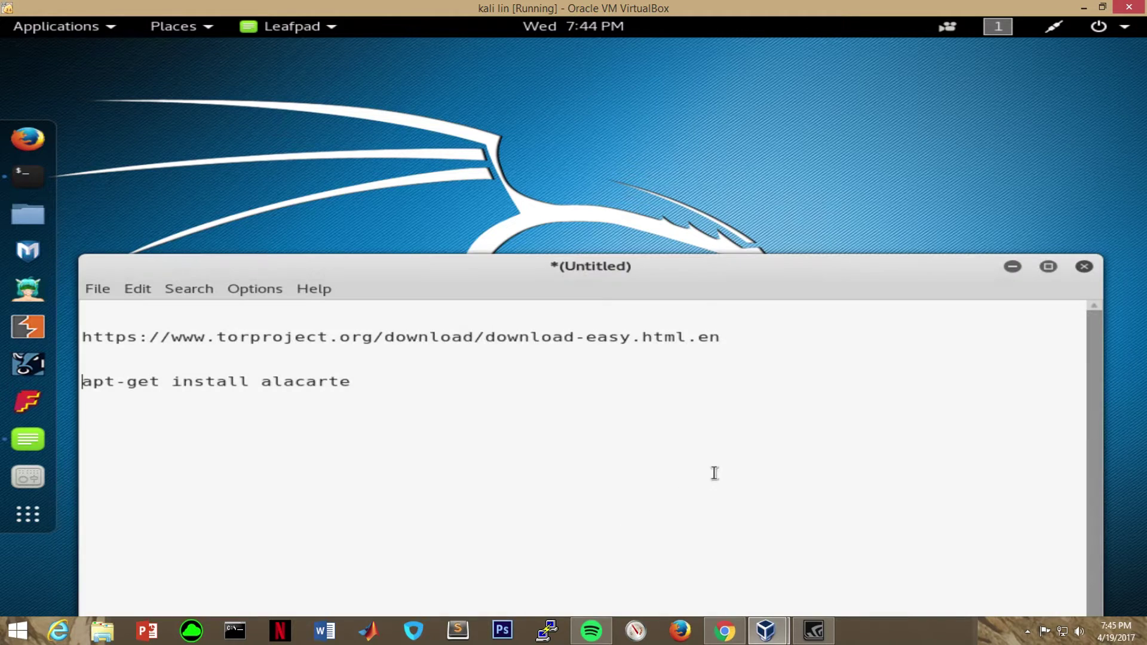
click(1014, 267)
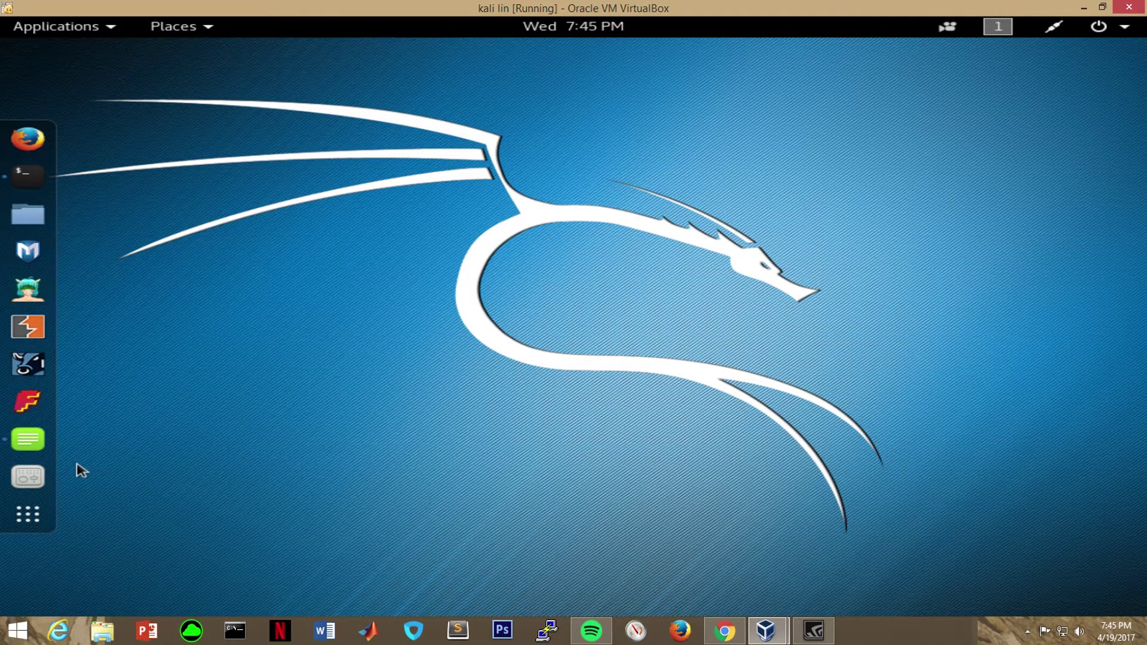
Open the Main Menu editor and delete the 'Tor Browser!' launcher
click(52, 507)
text(mai)
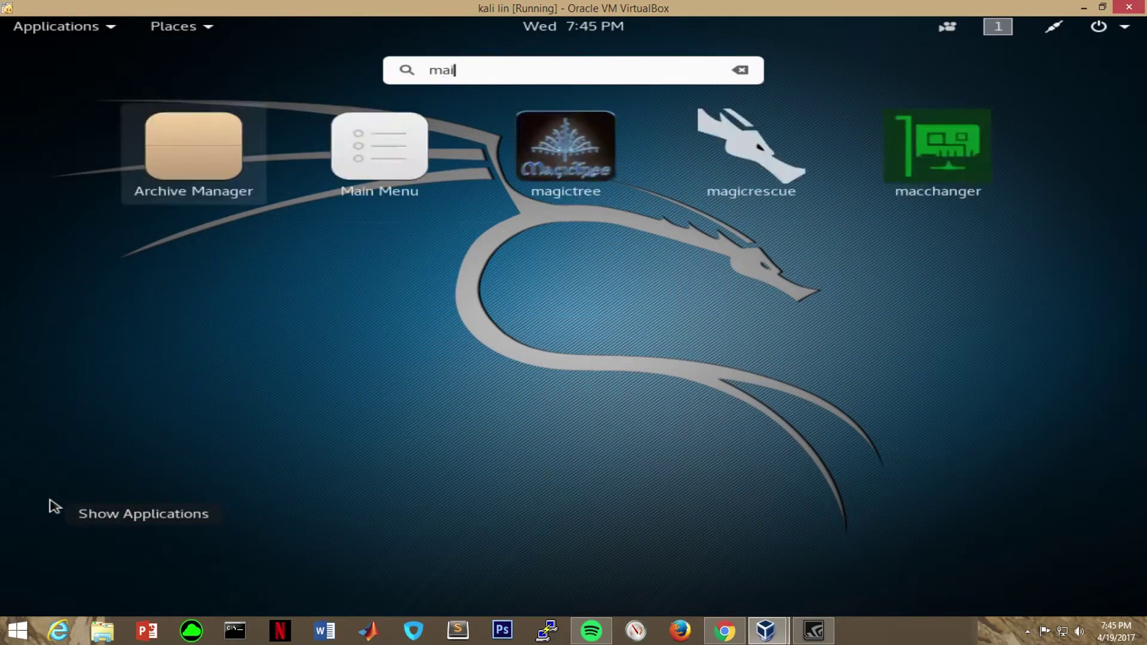
text(n)
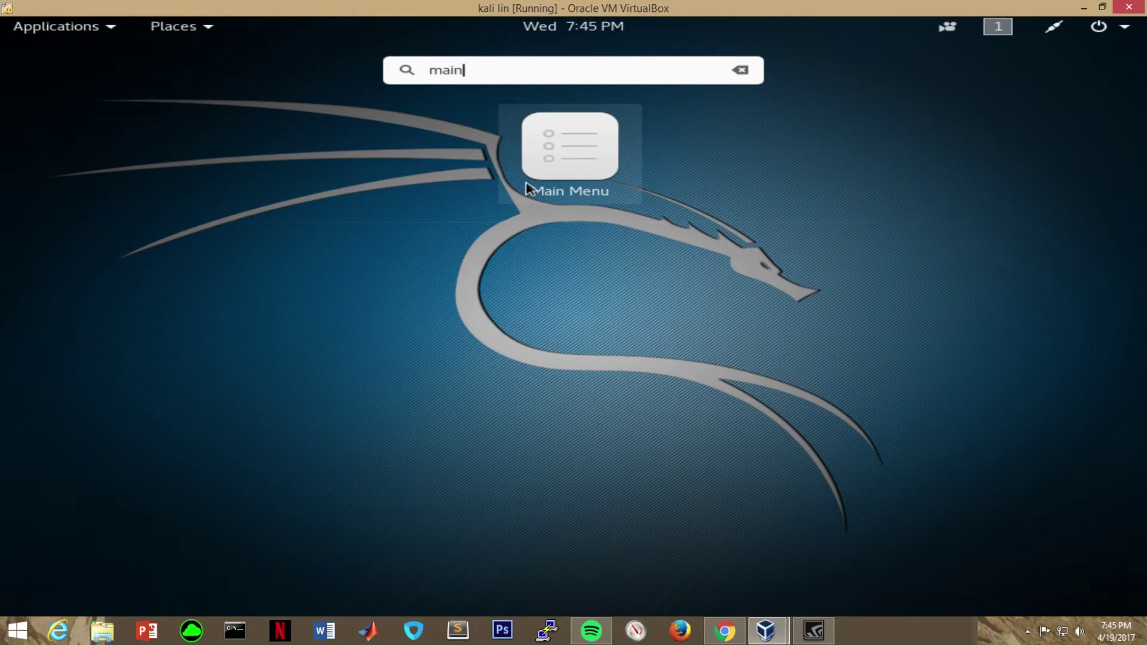
click(530, 188)
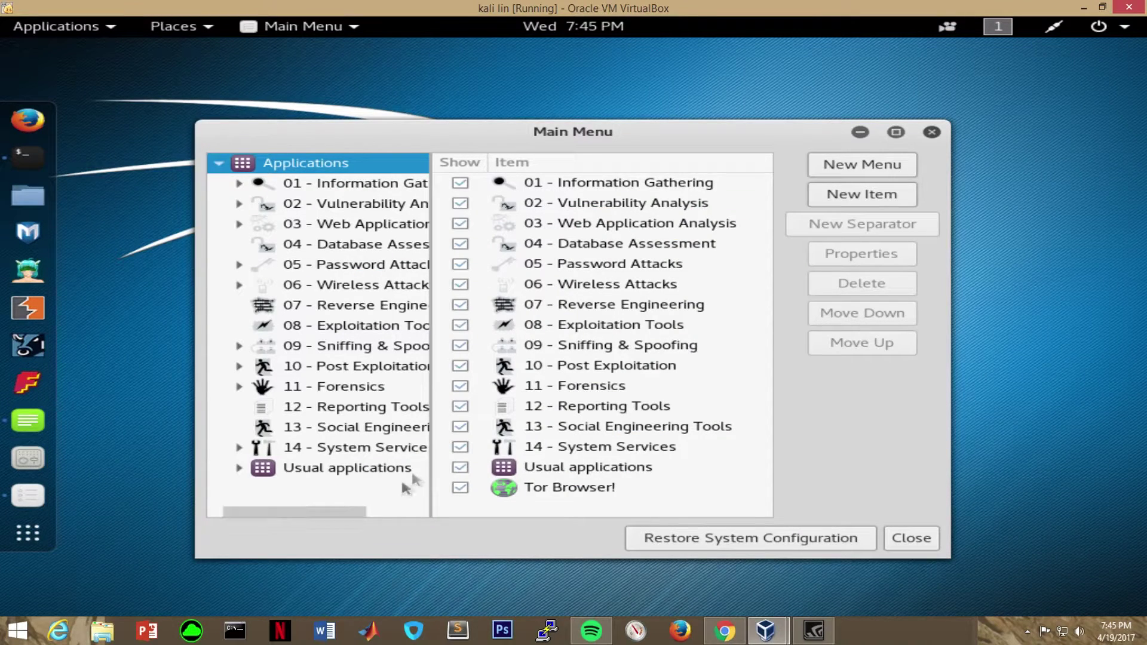
click(502, 491)
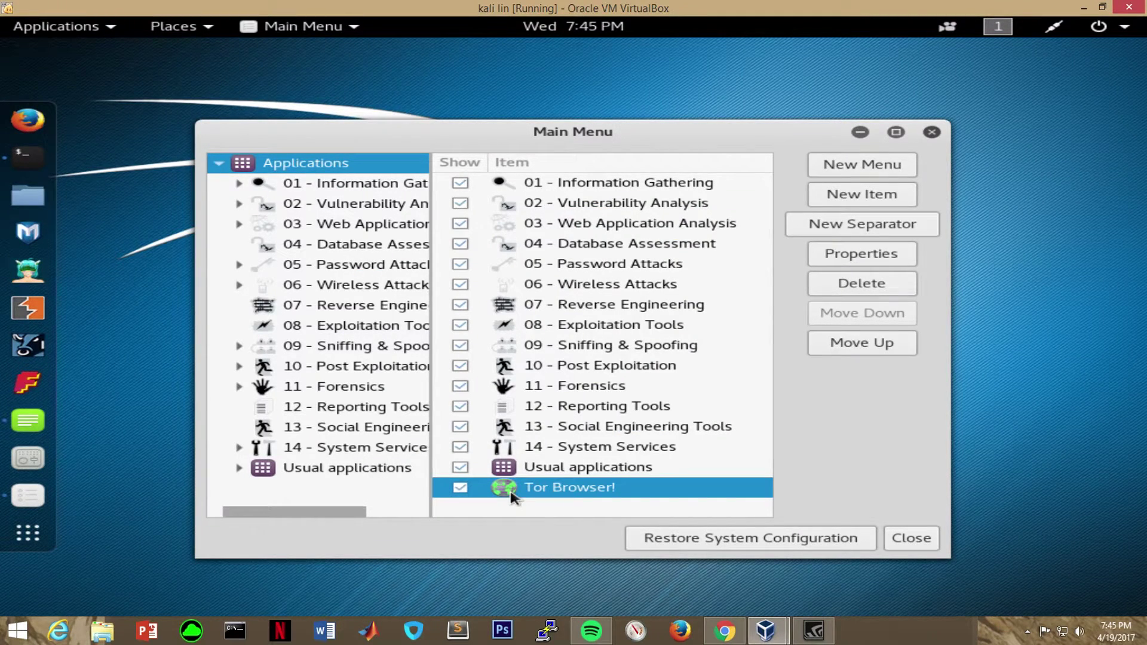
click(829, 289)
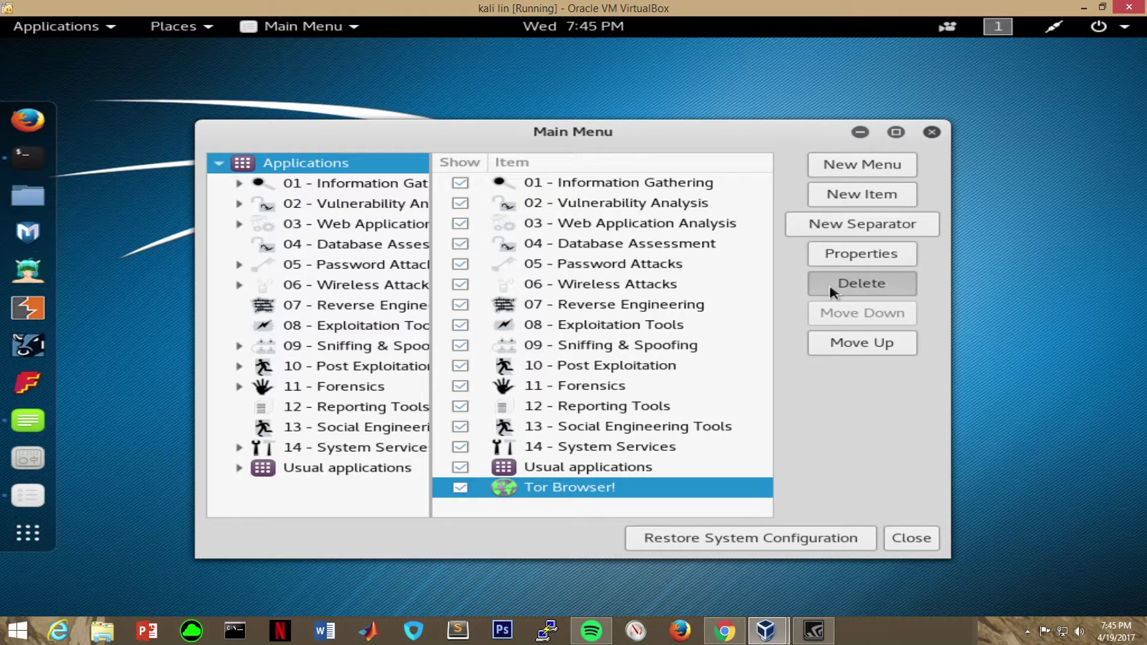
Delete the 'Tor Browser 2' and remaining 'Tor Browser' entries under Usual applications
click(381, 472)
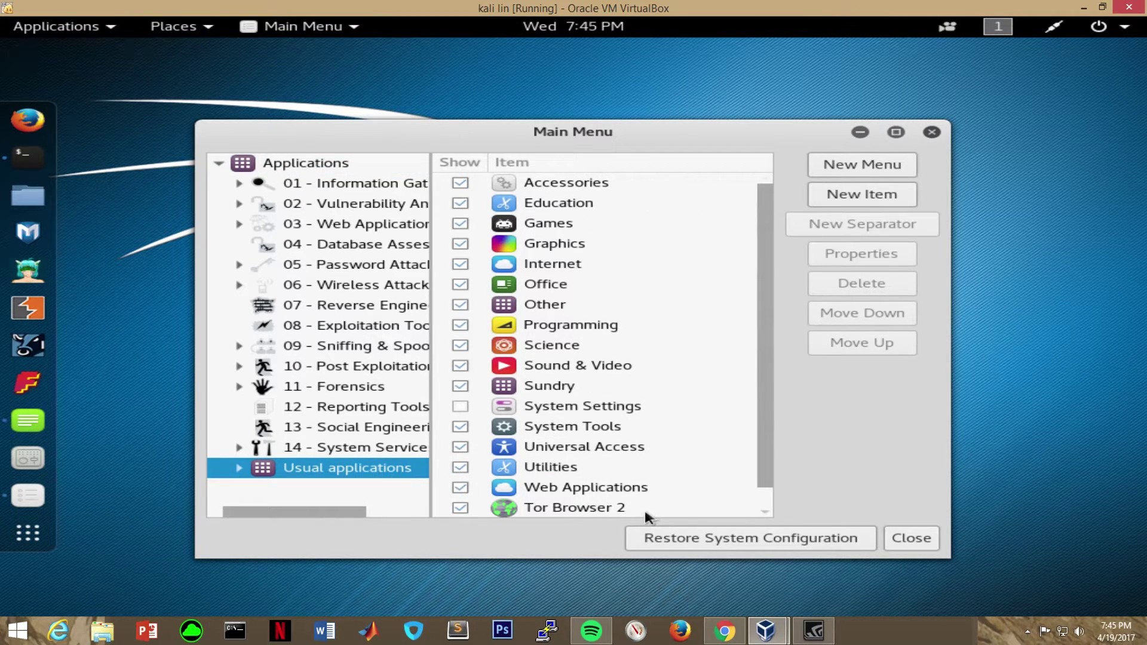
click(627, 508)
click(832, 287)
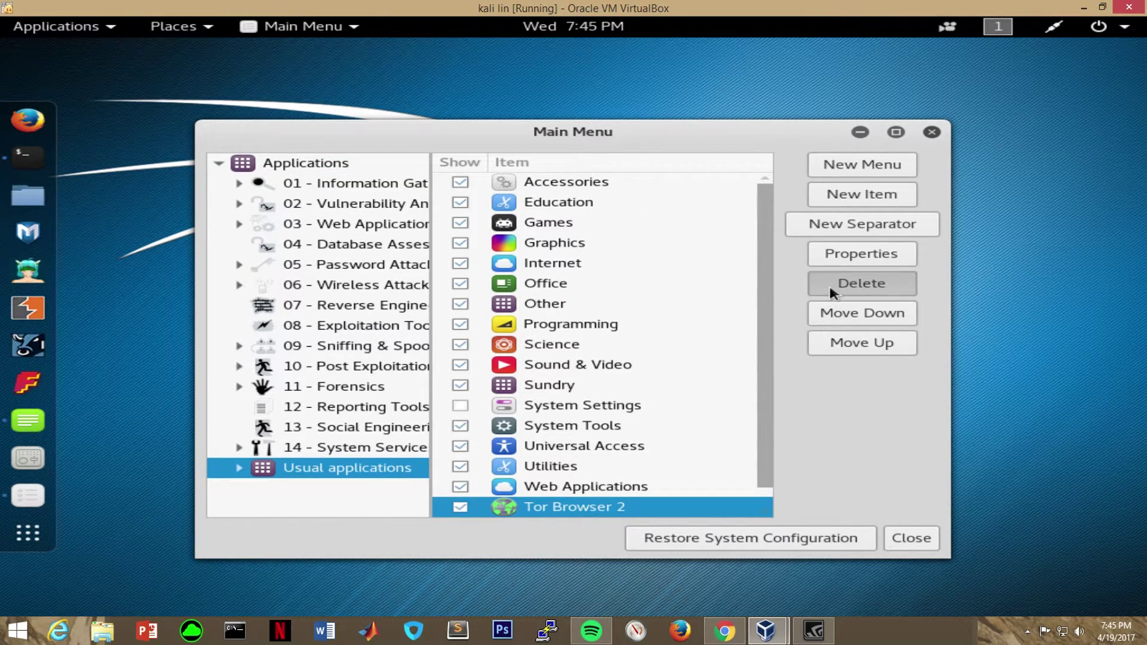
click(526, 510)
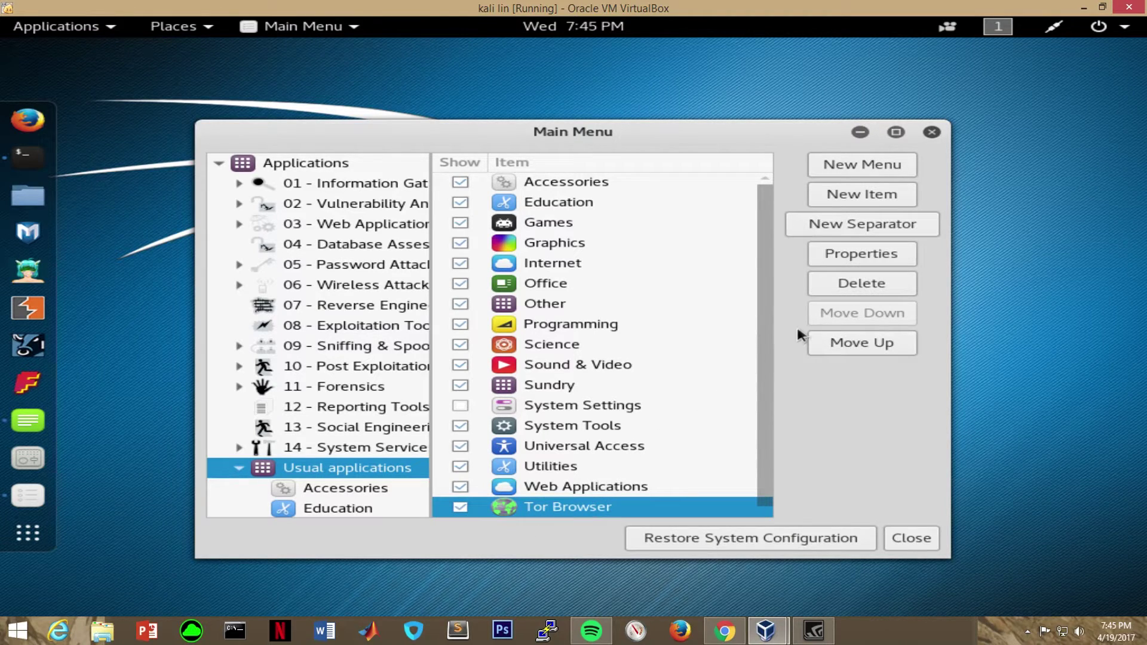
click(841, 285)
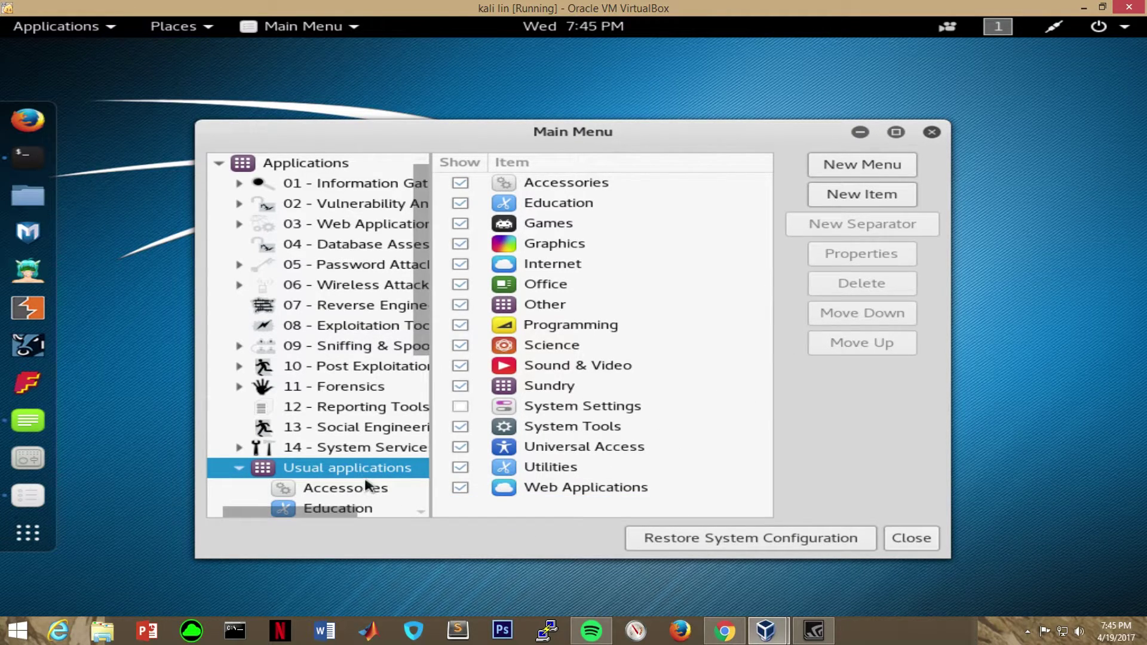
click(851, 199)
Browse from the filesystem root into /etc for the launcher's command
click(736, 327)
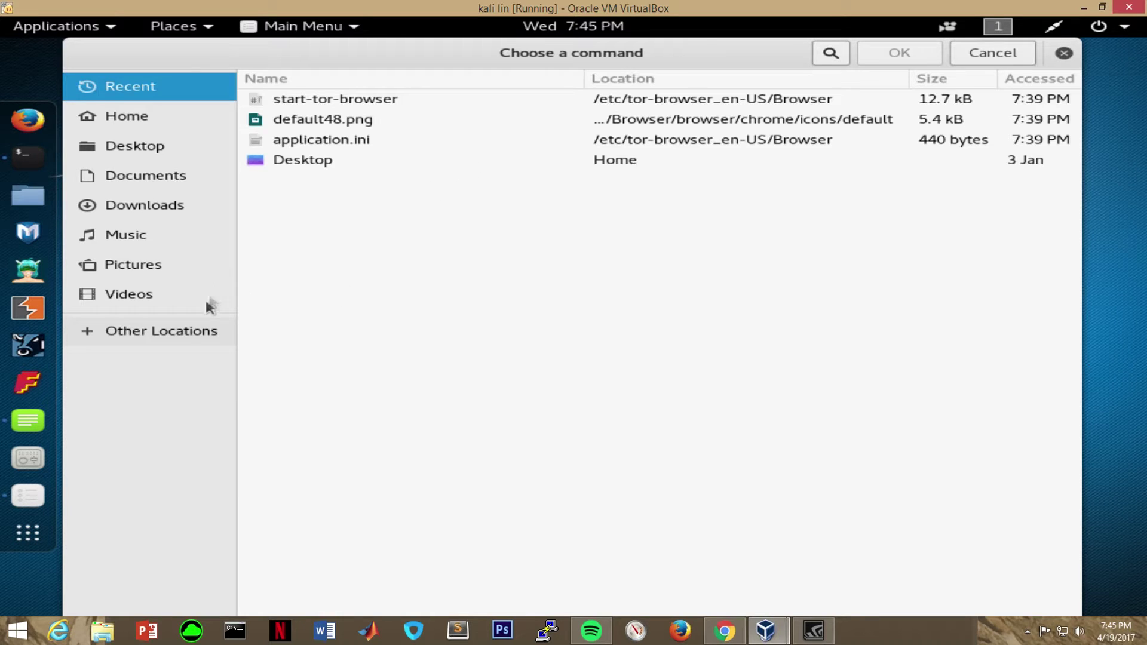
click(190, 333)
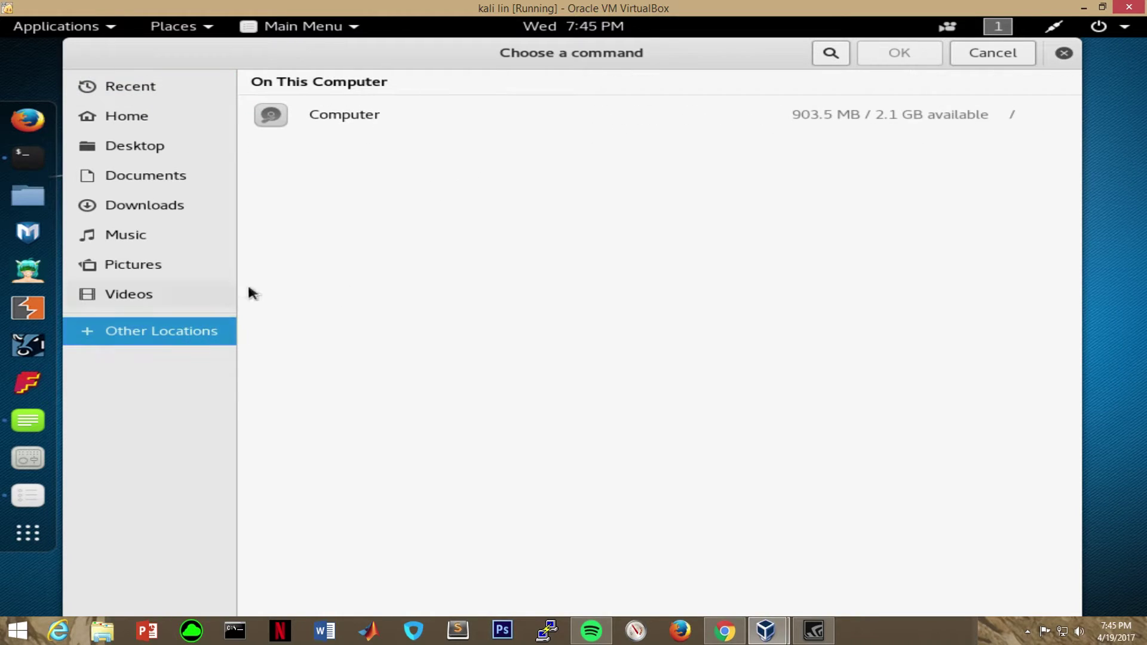
click(356, 134)
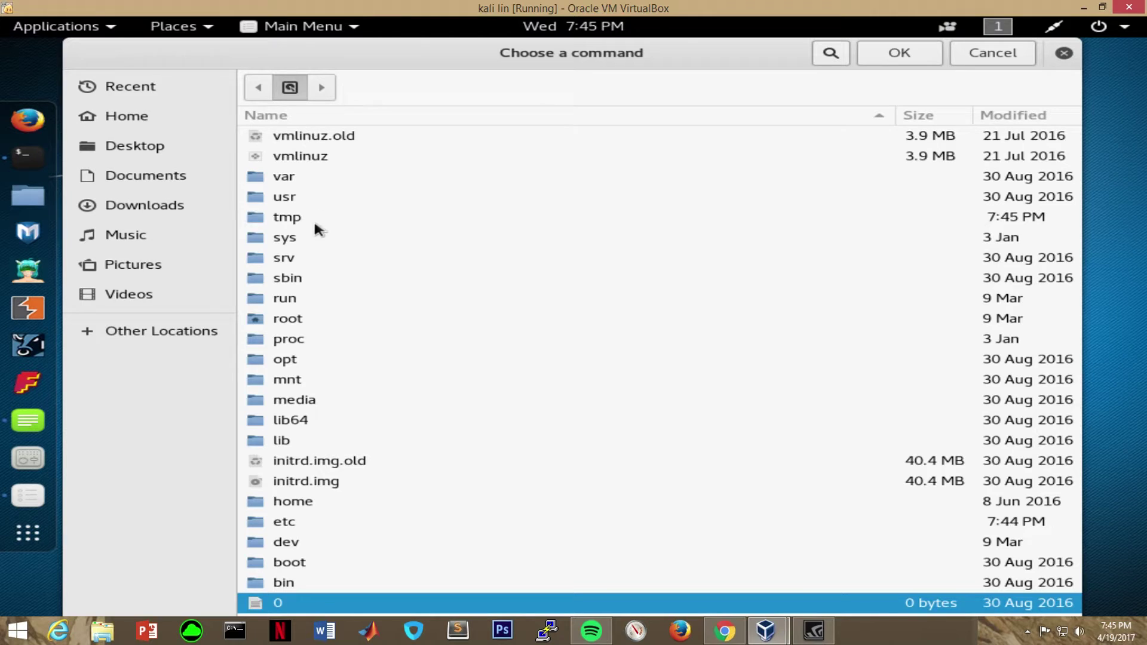
click(291, 522)
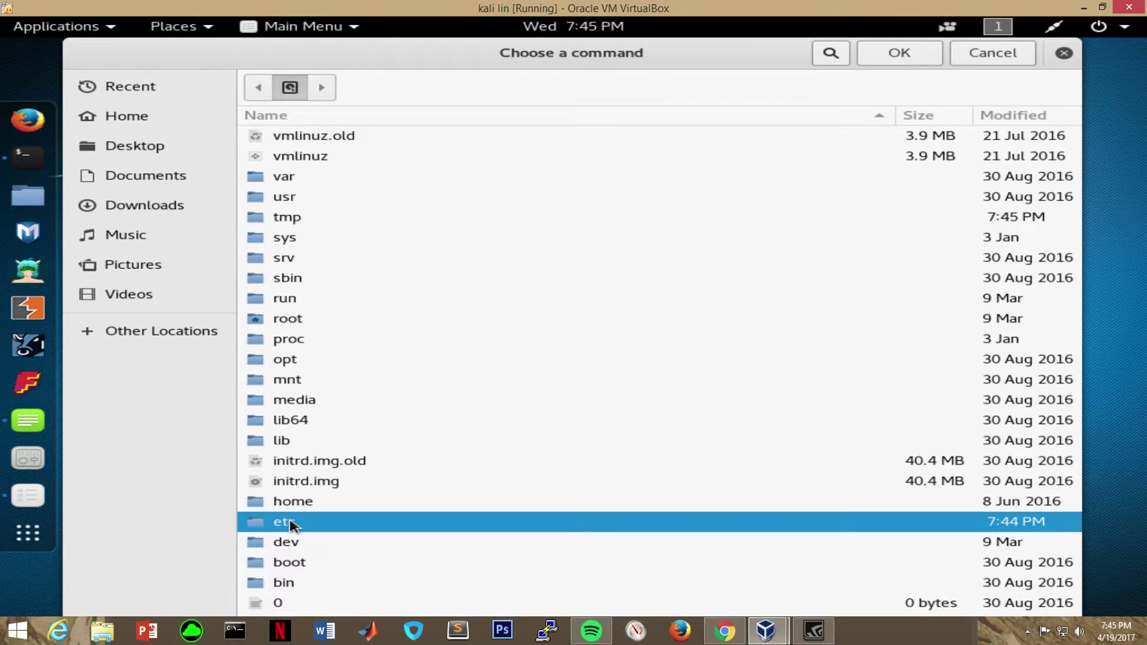
double_click(292, 524)
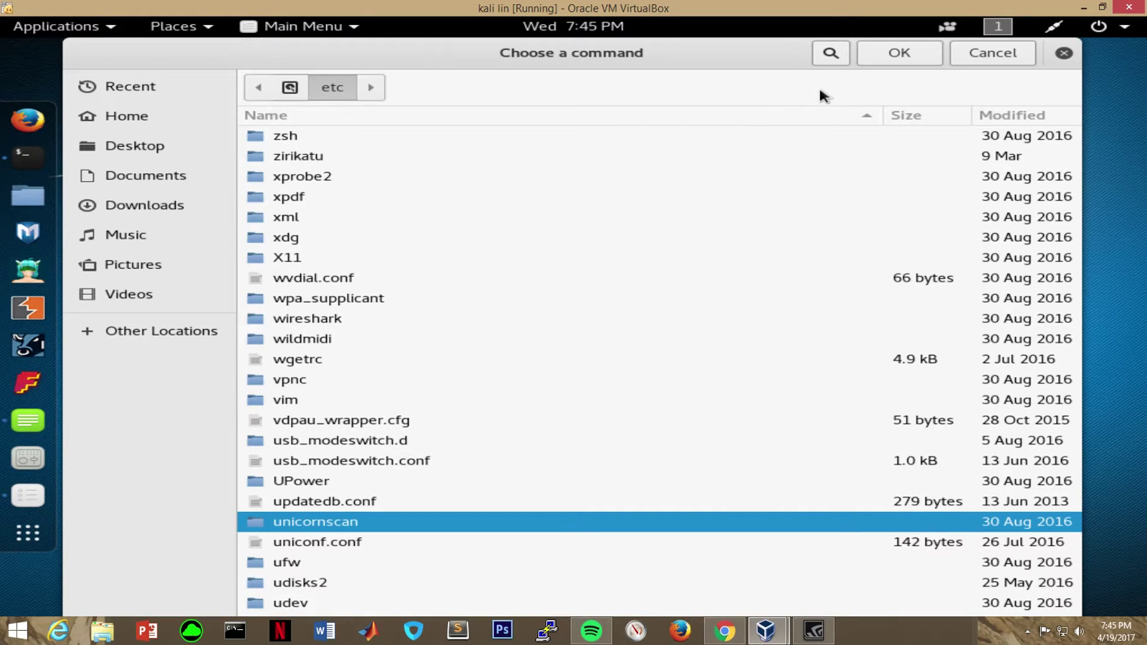
text(star)
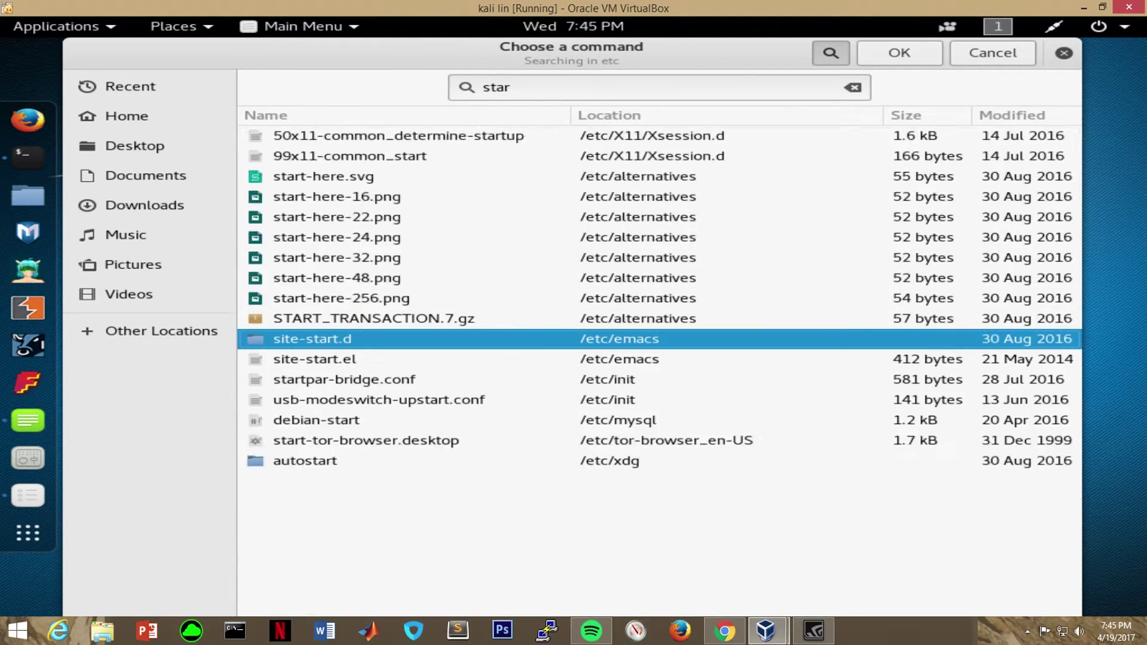
text(t)
Set the command to /etc/tor-browser_en-US/Browser/start-tor-browser and name the launcher 'Tor Browser'
key(BackSpace)
key(BackSpace)
key(BackSpace)
key(BackSpace)
text(tor)
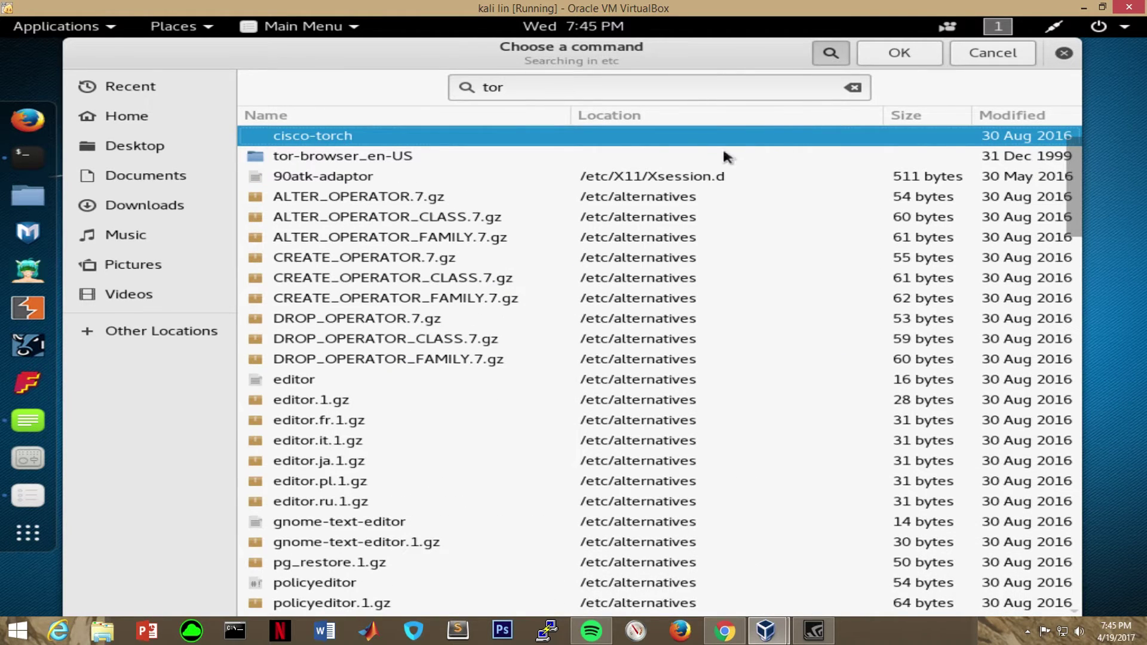
double_click(381, 155)
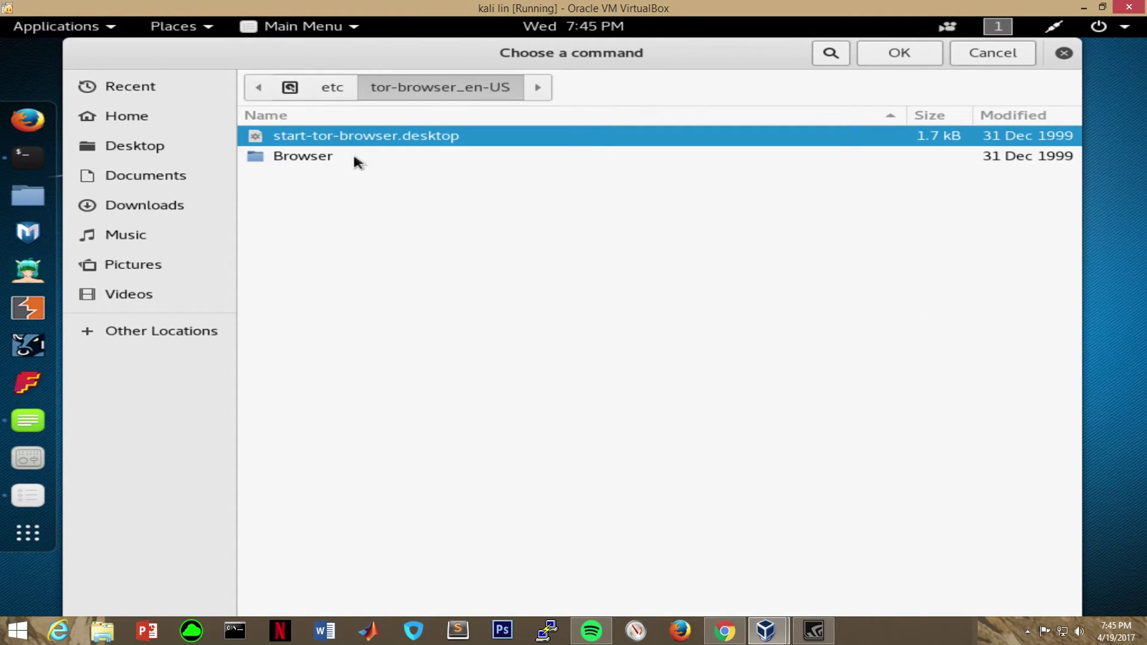
double_click(349, 157)
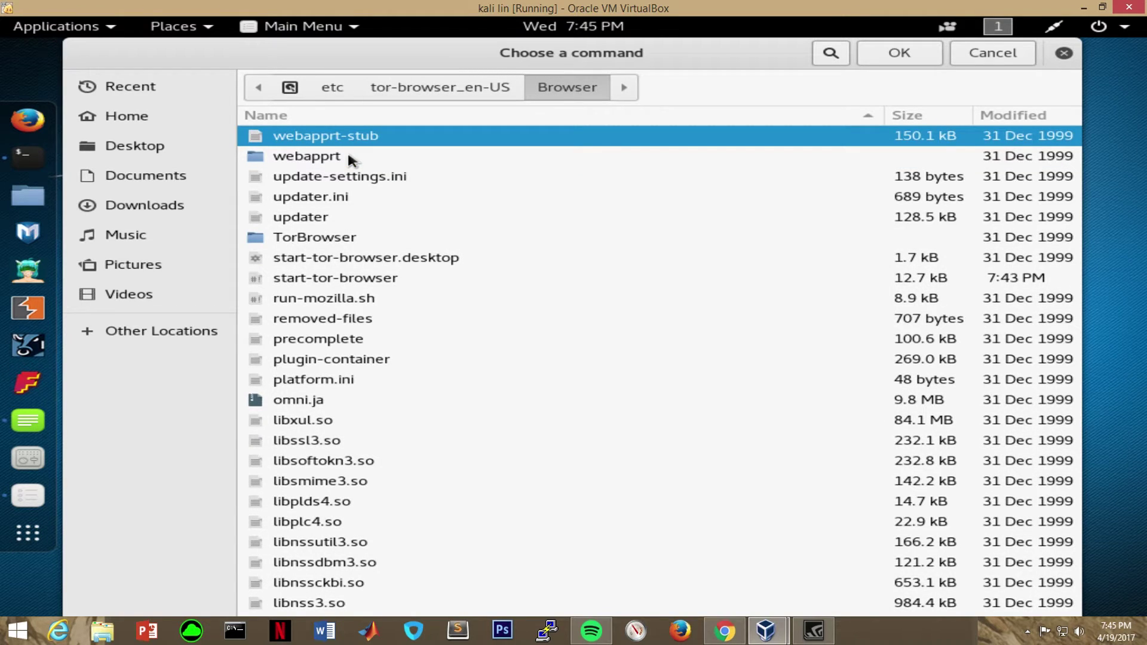
click(383, 281)
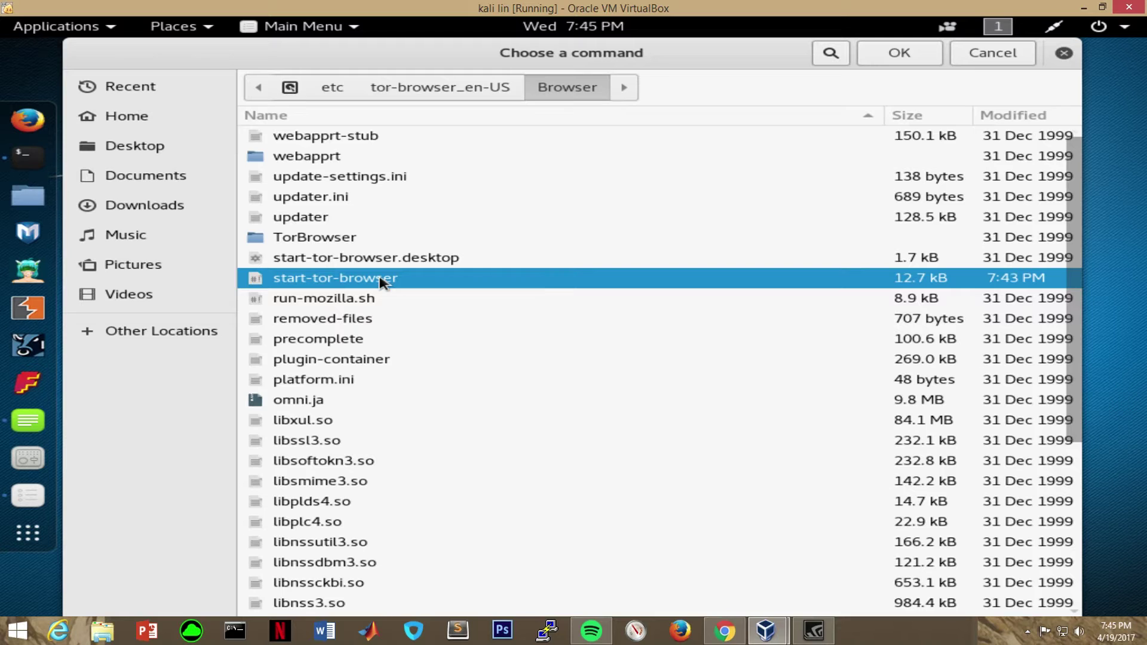
double_click(381, 280)
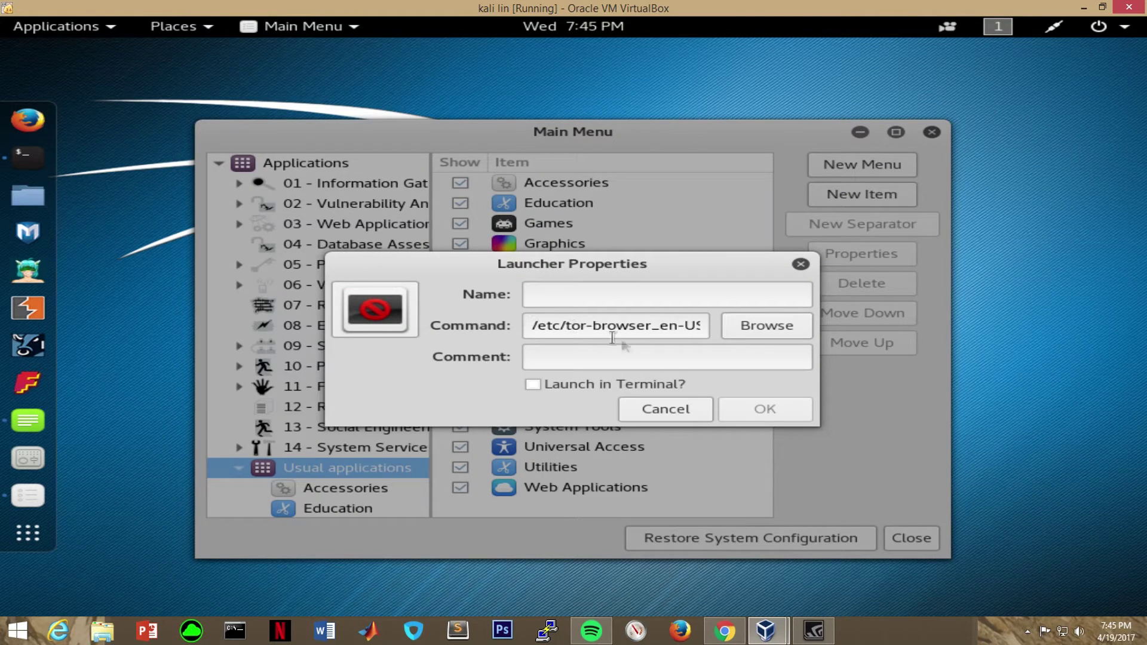
click(559, 297)
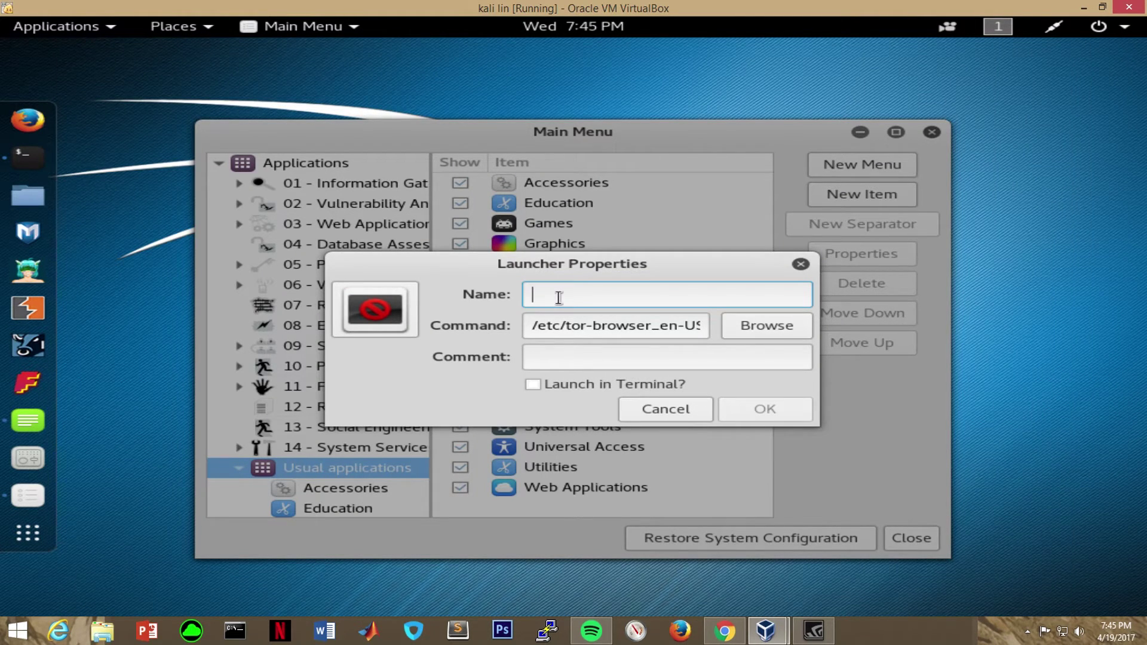
text(Tor Browser)
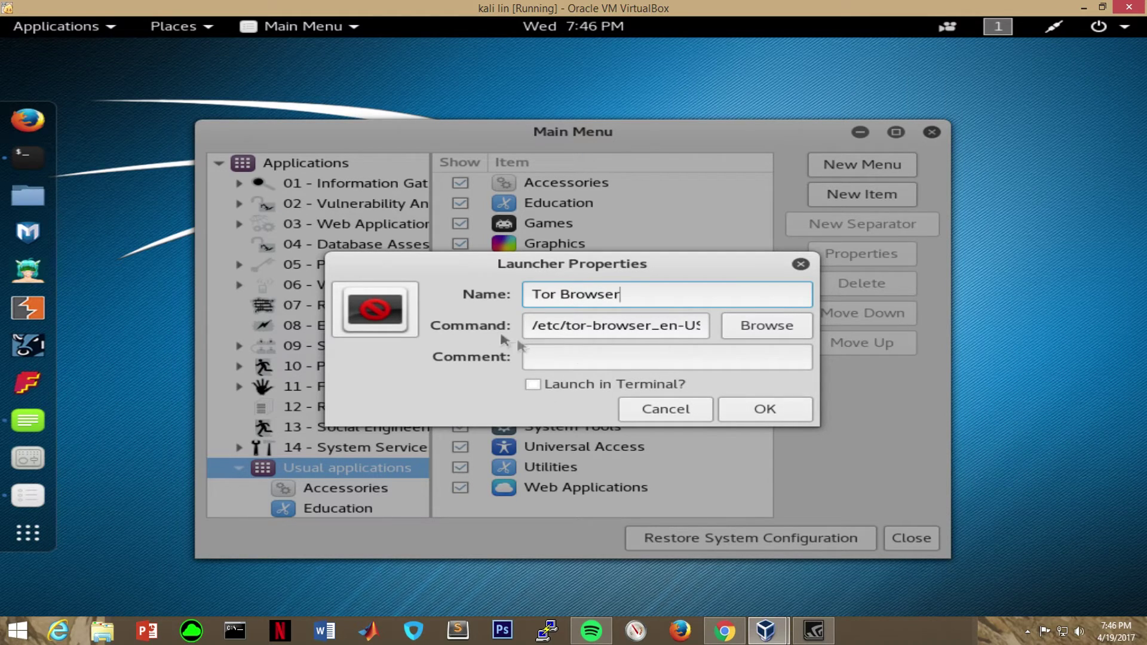
click(391, 309)
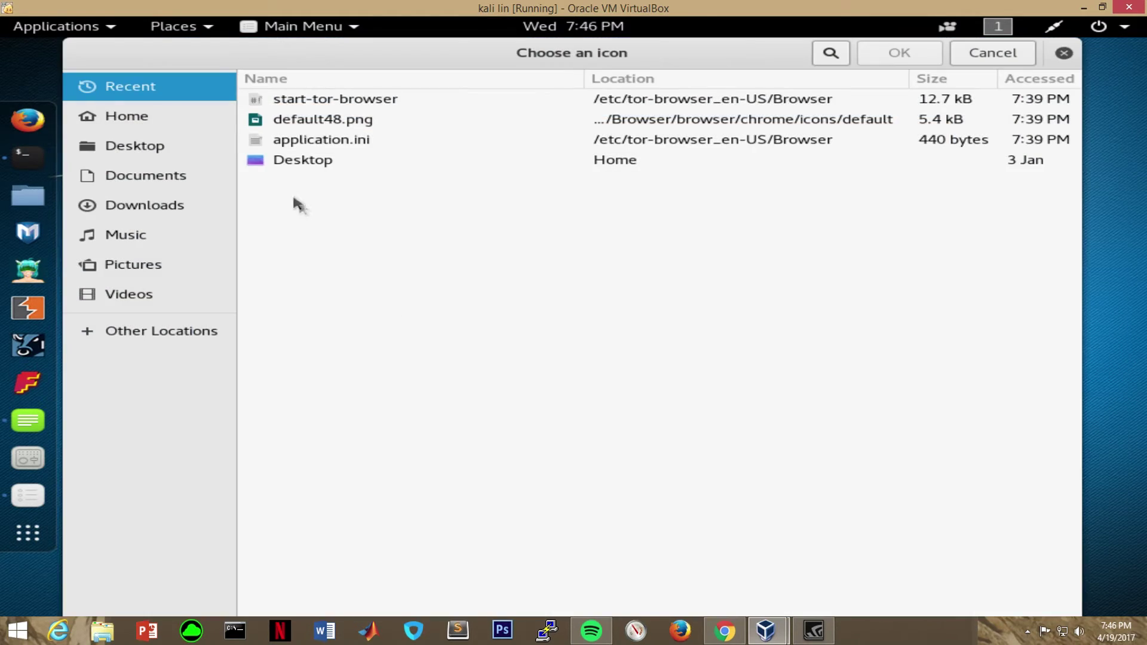
Browse to /etc/tor-browser_en-US/Browser in the icon chooser
click(164, 334)
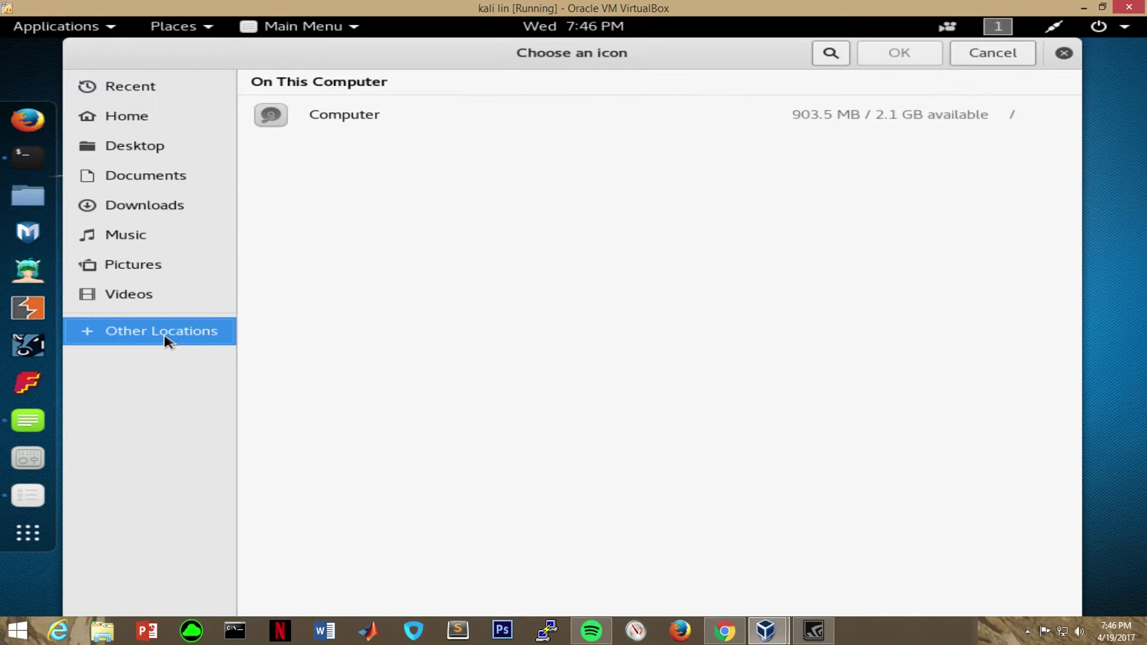
click(298, 115)
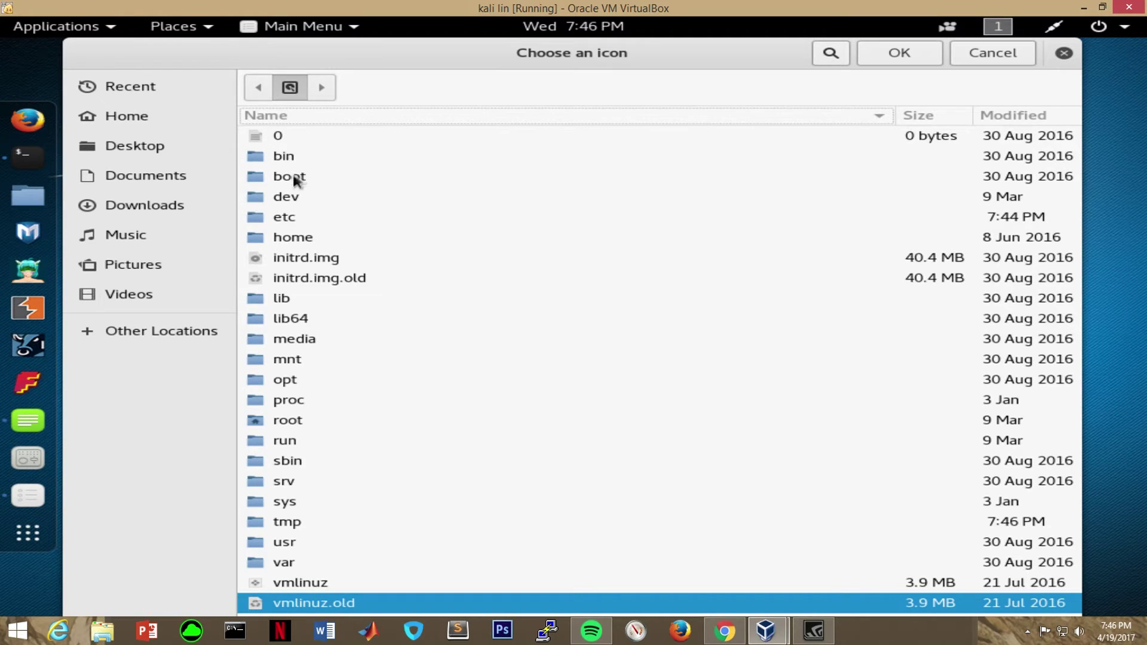
double_click(285, 217)
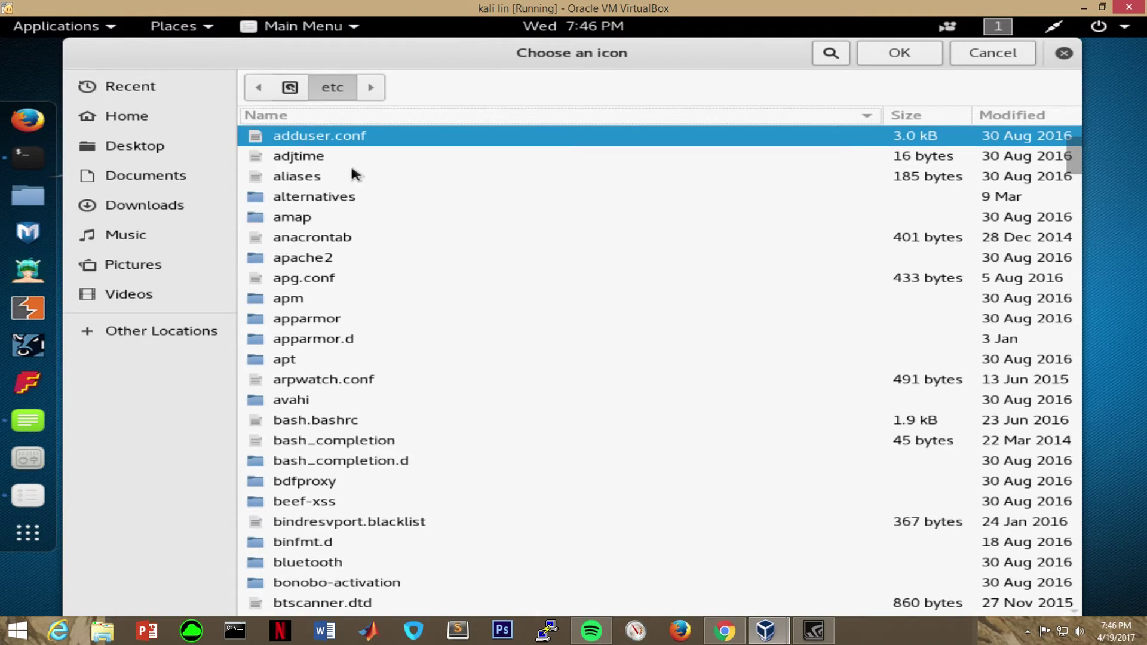
text(tor)
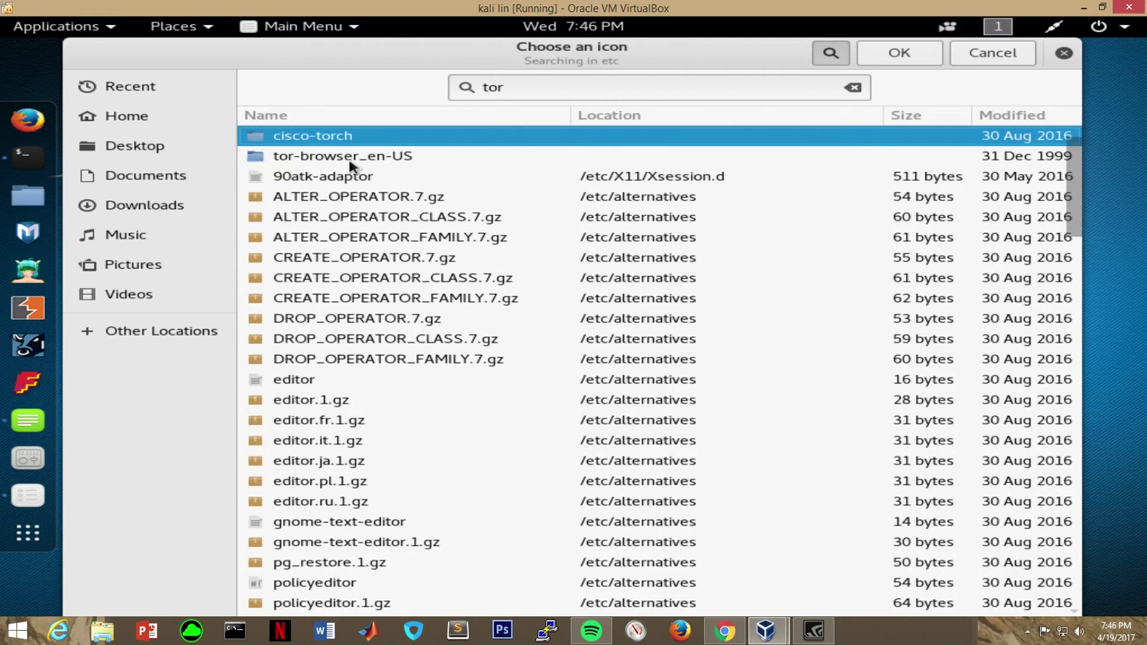
click(348, 160)
double_click(348, 160)
double_click(343, 135)
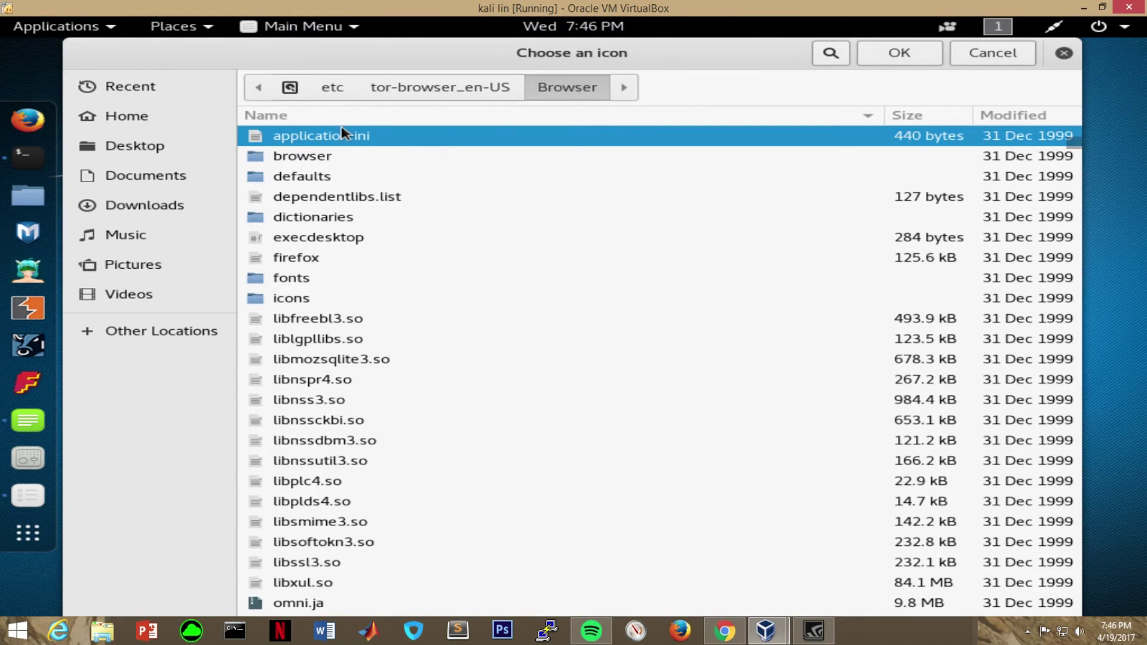
Pick default48.png from browser/chrome/icons/default, save the launcher, and close Main Menu
double_click(342, 157)
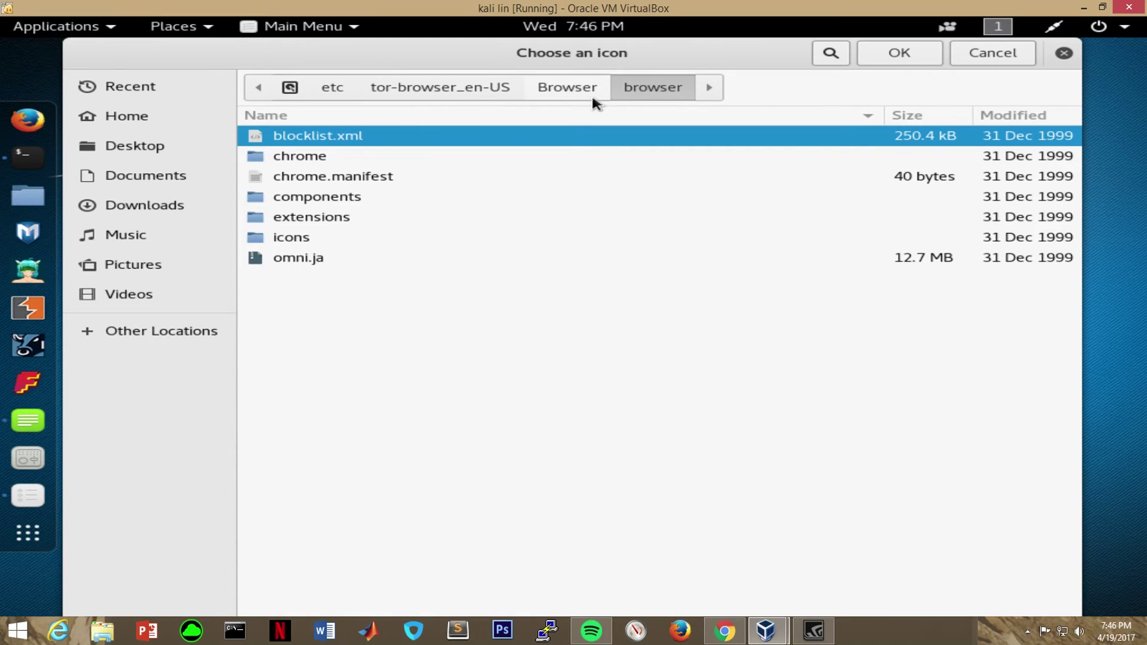
double_click(312, 159)
double_click(296, 135)
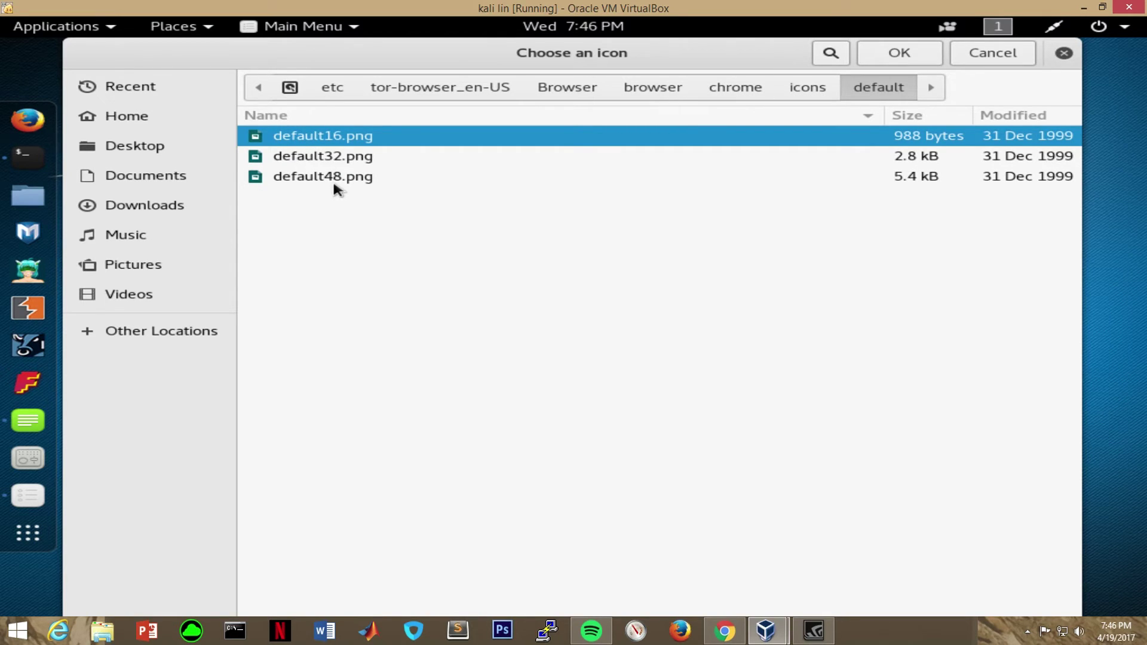
click(334, 183)
double_click(333, 183)
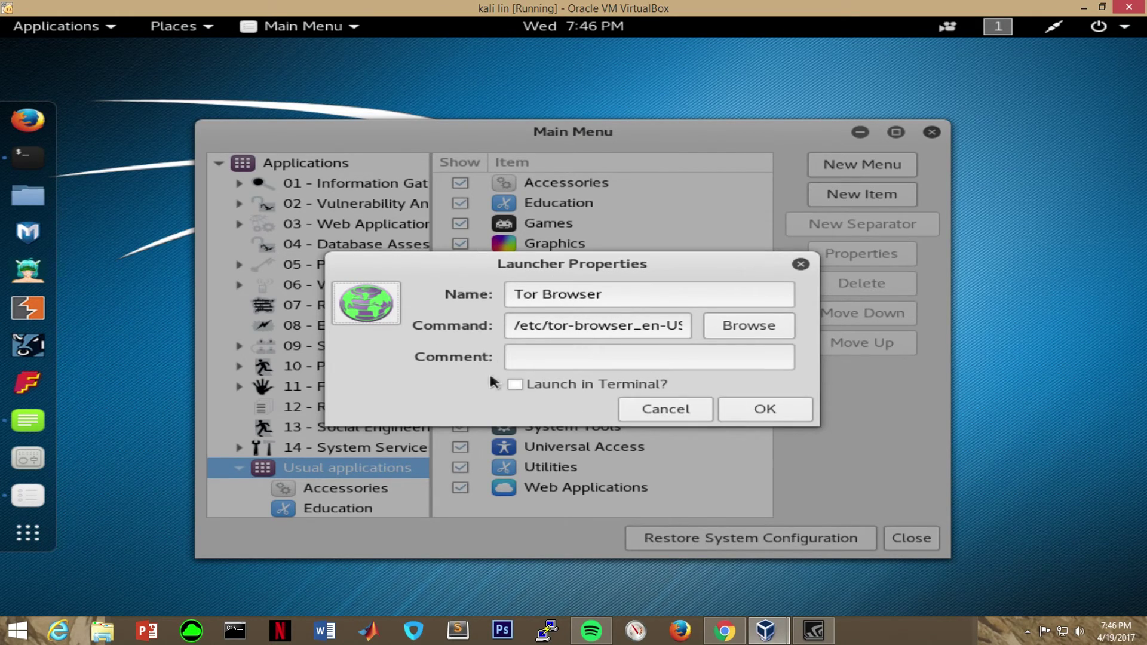
click(733, 409)
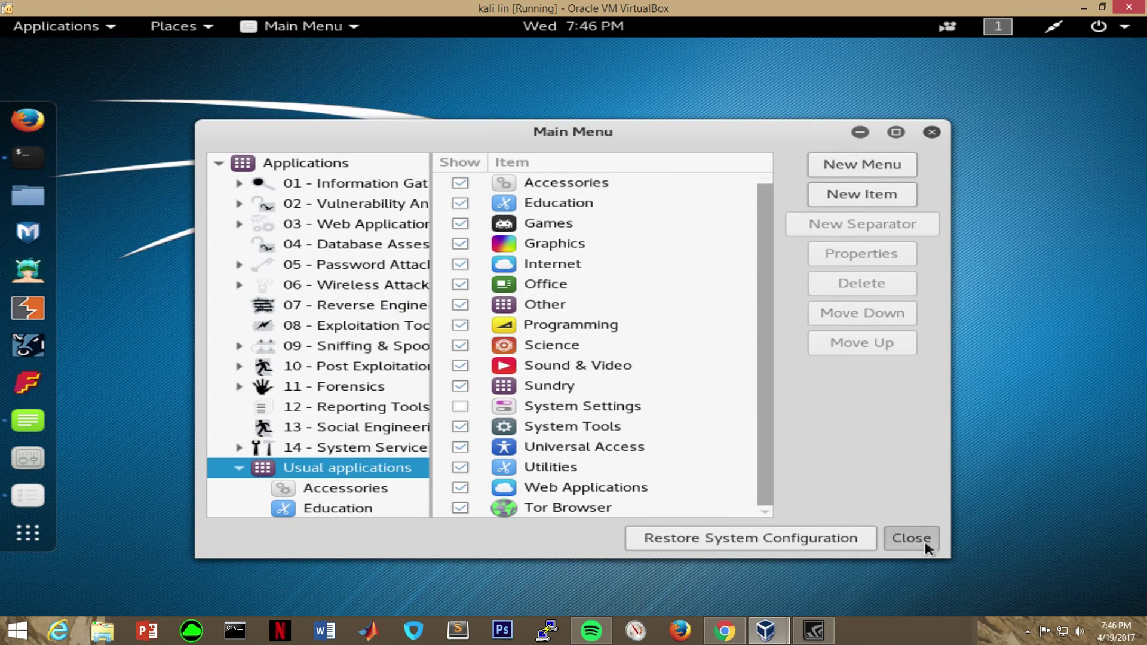
click(912, 538)
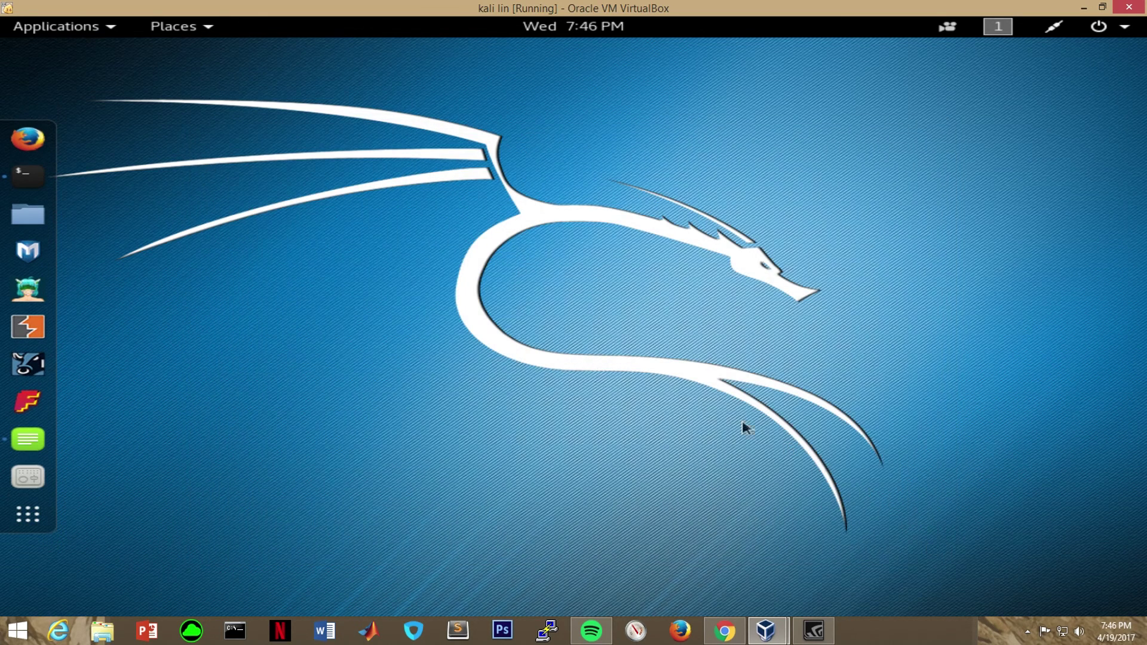
Launch Tor Browser from its new Applications menu entry
click(81, 30)
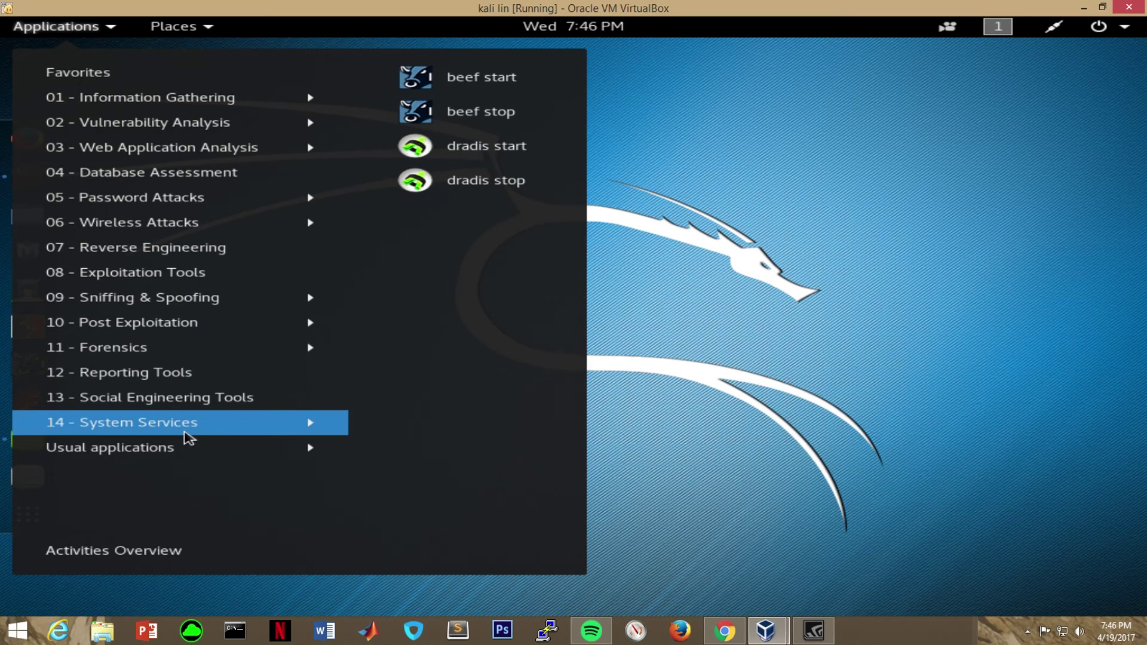
mouse_move(110, 446)
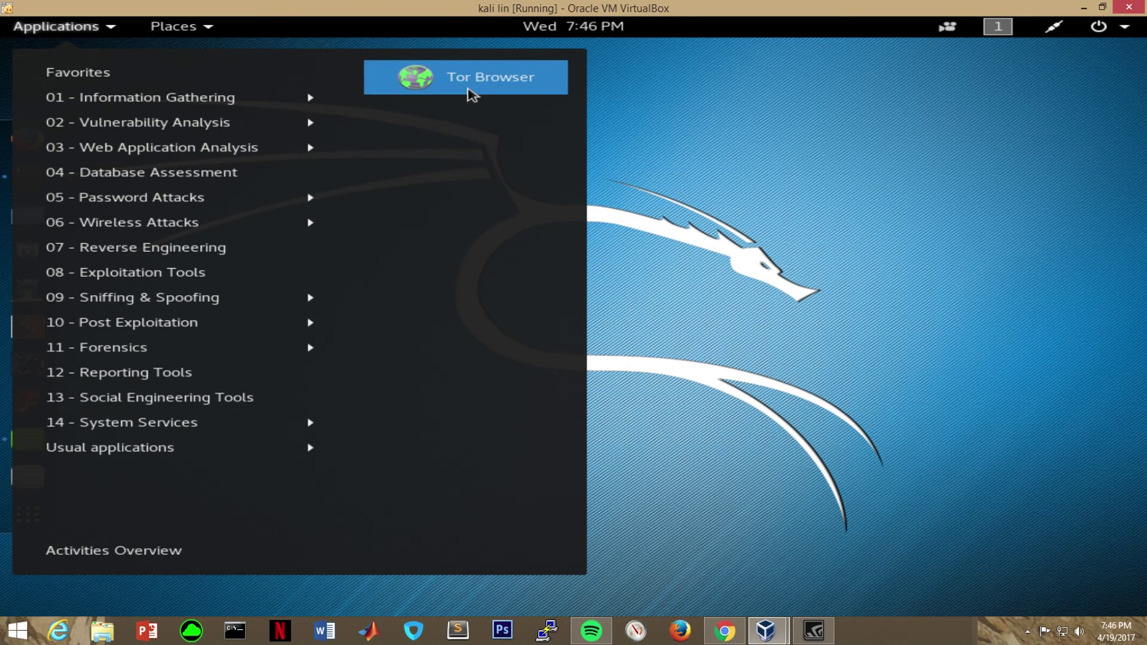
click(467, 90)
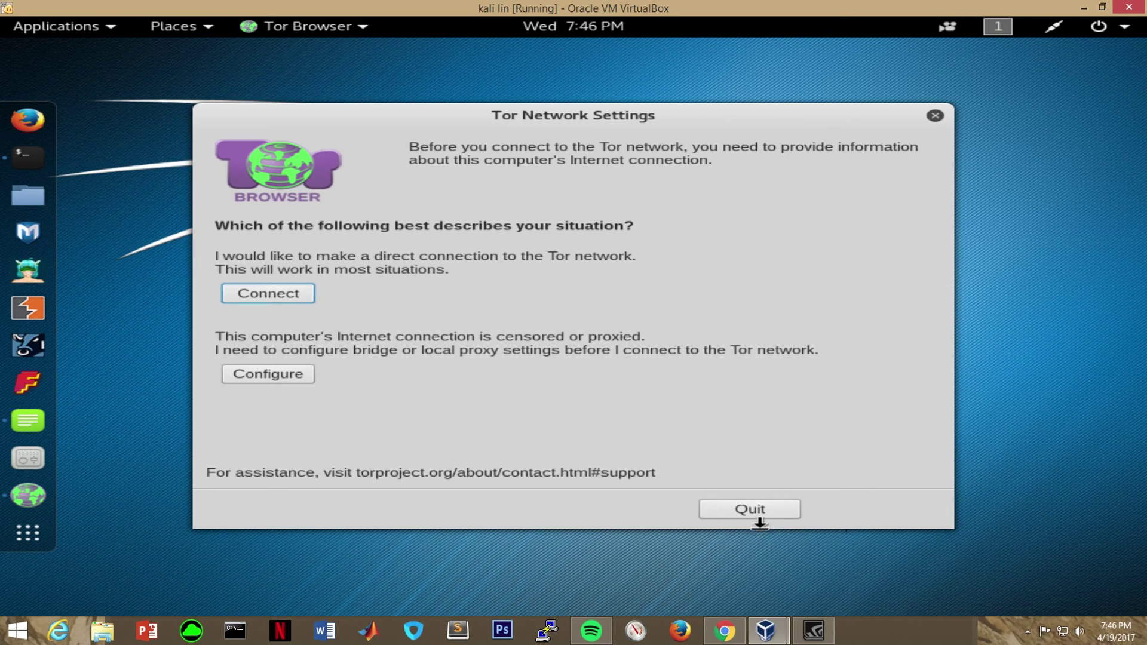
Connect directly to the Tor network and reach the 'Welcome to Tor Browser' page
click(297, 296)
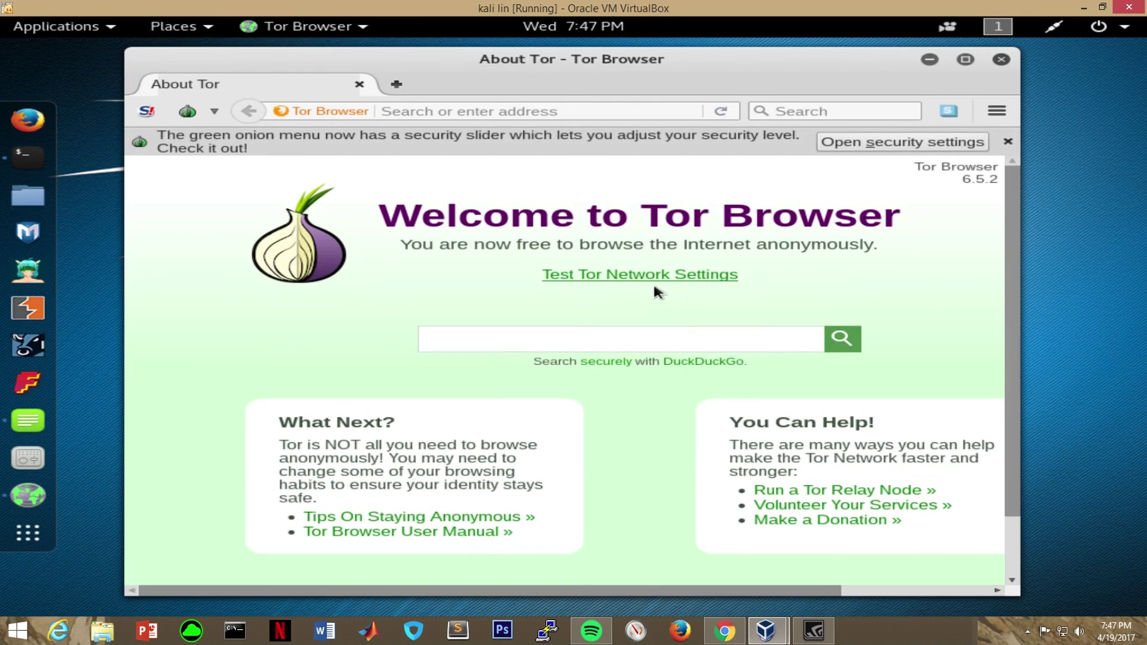
click(428, 111)
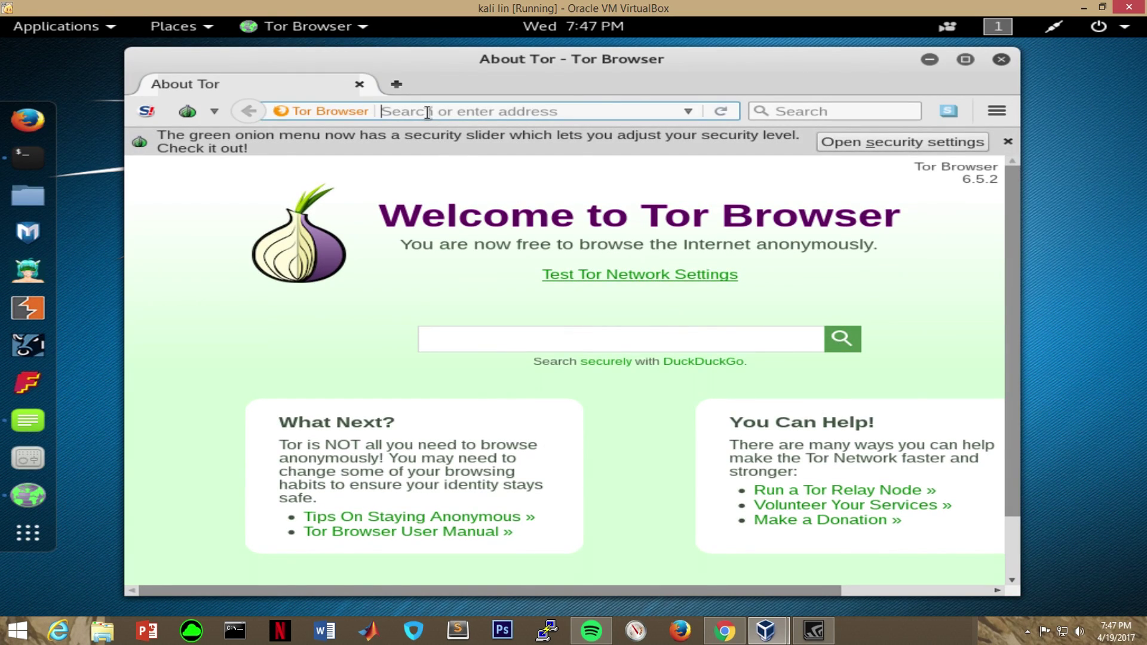